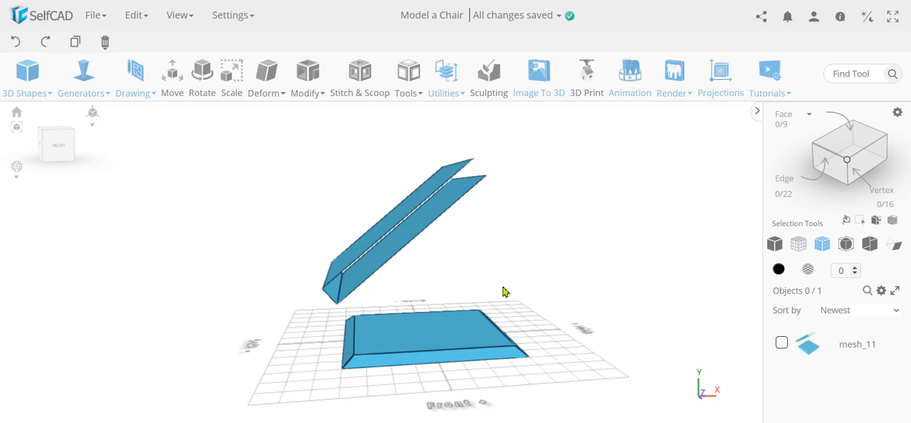
Start a 3D sketch with the Line tool
drag(435, 300, 452, 274)
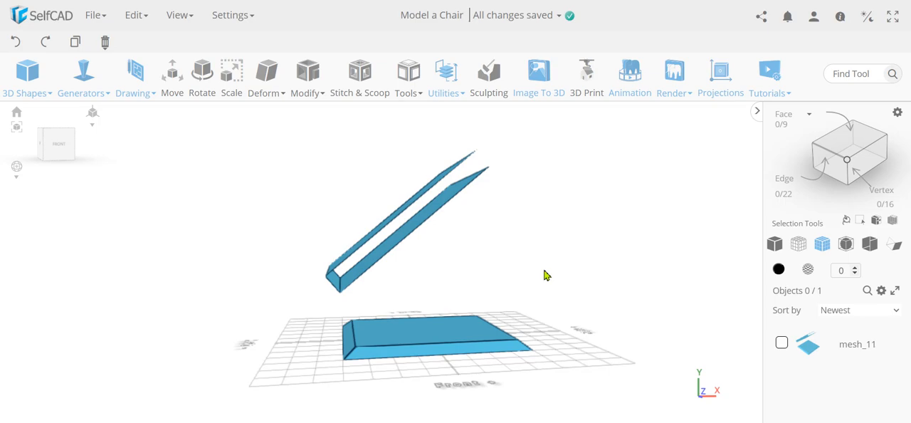
click(133, 74)
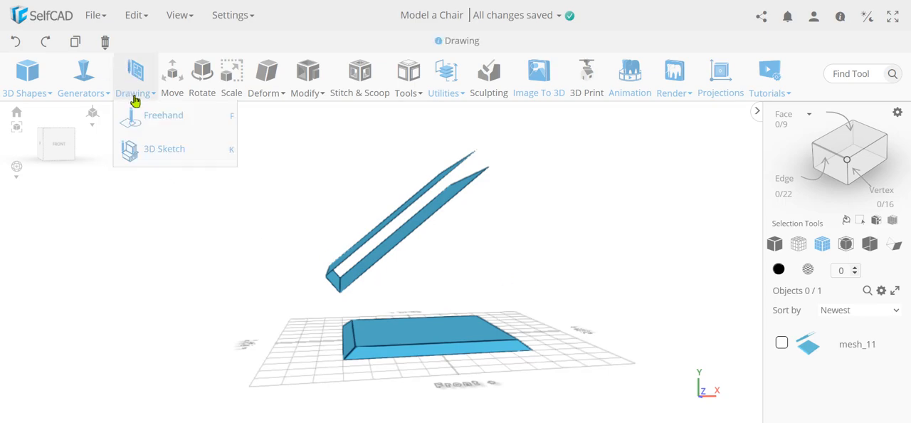
click(167, 155)
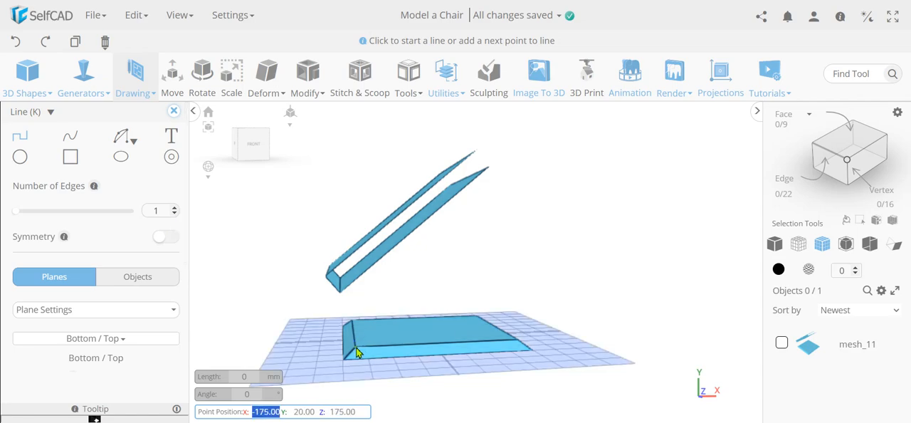
Try to draw a line from the seat's left front top corner to the backrest's lower corner, and undo it
scroll(357, 352, up, 5)
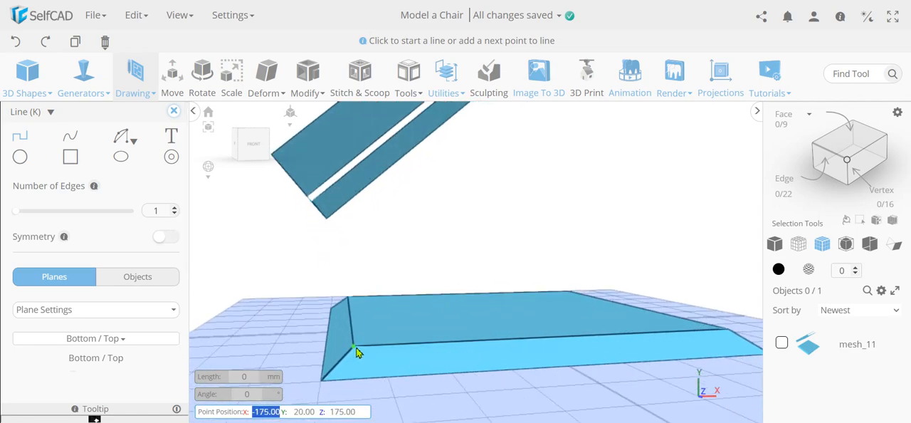
click(358, 350)
scroll(335, 249, down, 5)
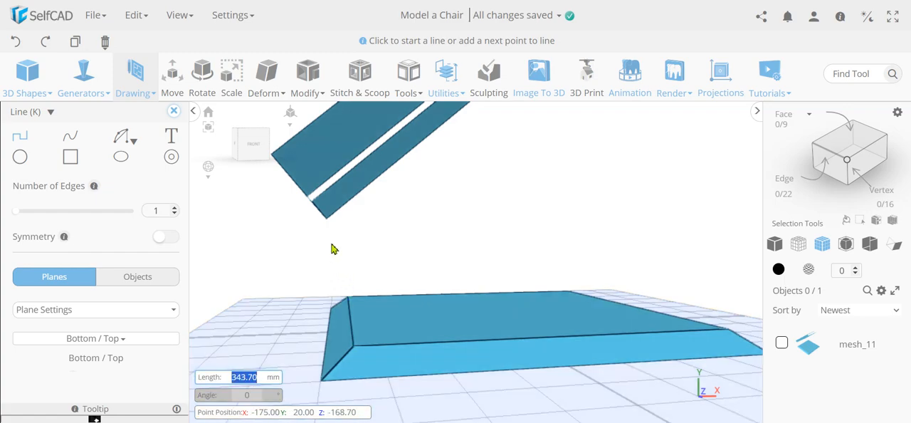
scroll(337, 249, down, 2)
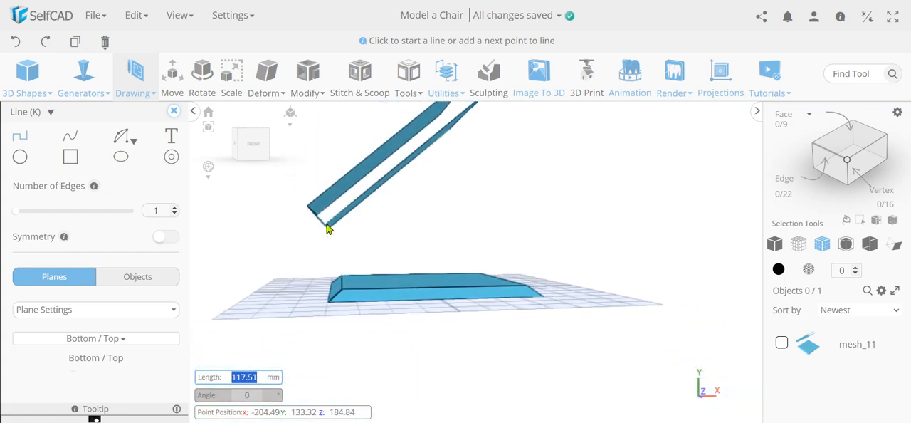
click(326, 228)
scroll(319, 235, up, 5)
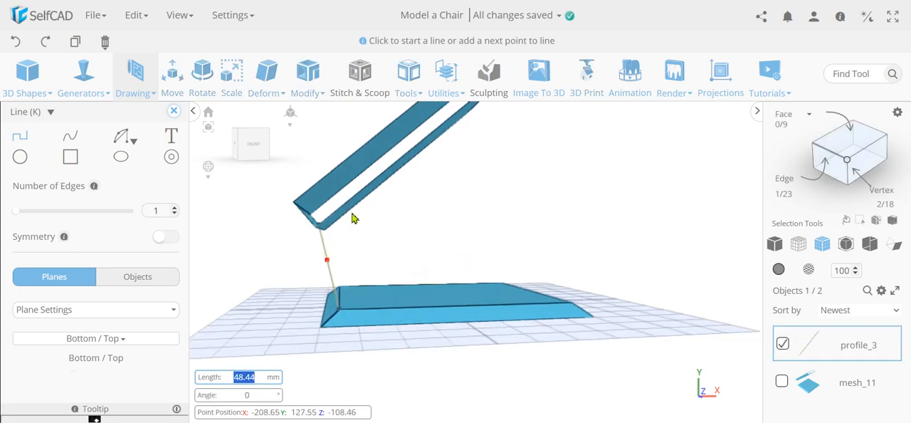
scroll(315, 239, up, 6)
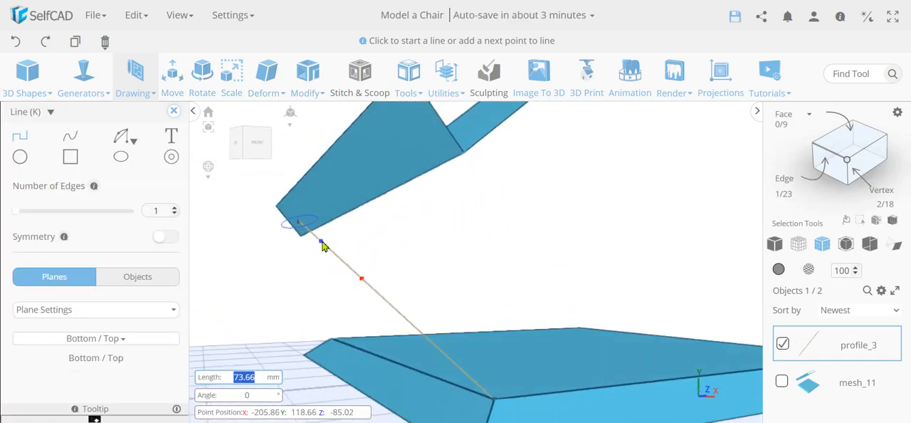
click(17, 42)
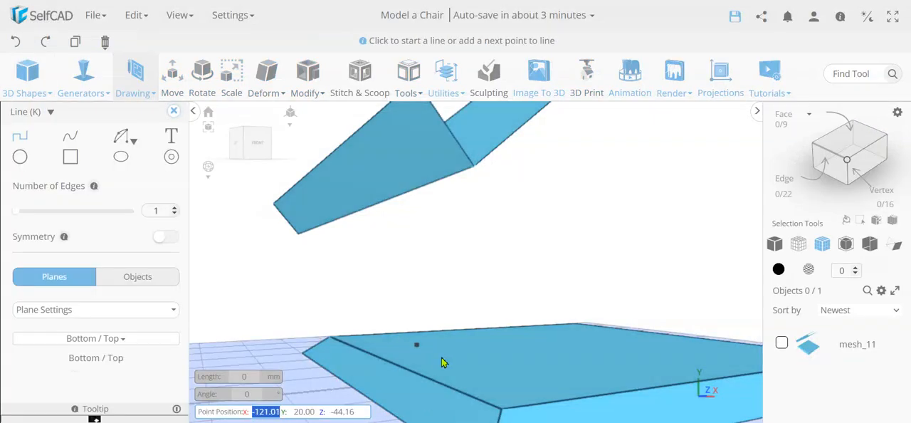
Draw a line from the seat's left front top corner up to the backrest's lower front corner
click(503, 414)
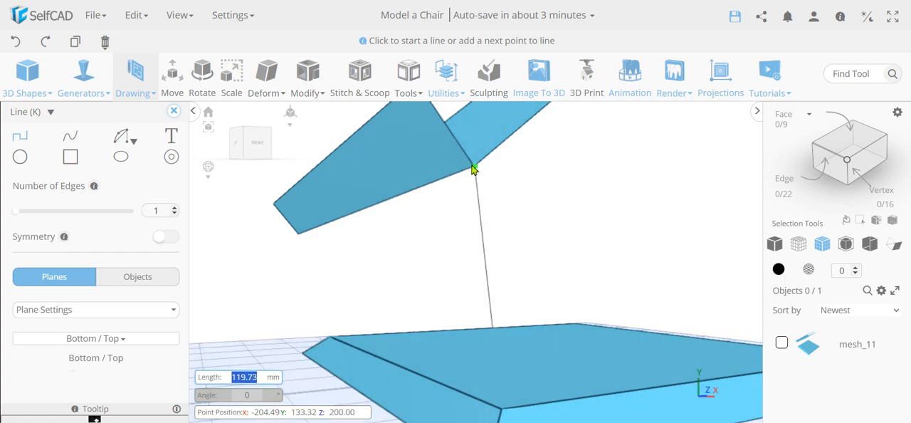
click(474, 167)
mouse_move(536, 200)
right_down()
mouse_move(586, 215)
mouse_move(419, 262)
right_up()
Continue the line from the backrest's lower front corner to the seat's right front top corner and on to the backrest's upper front corner
click(403, 252)
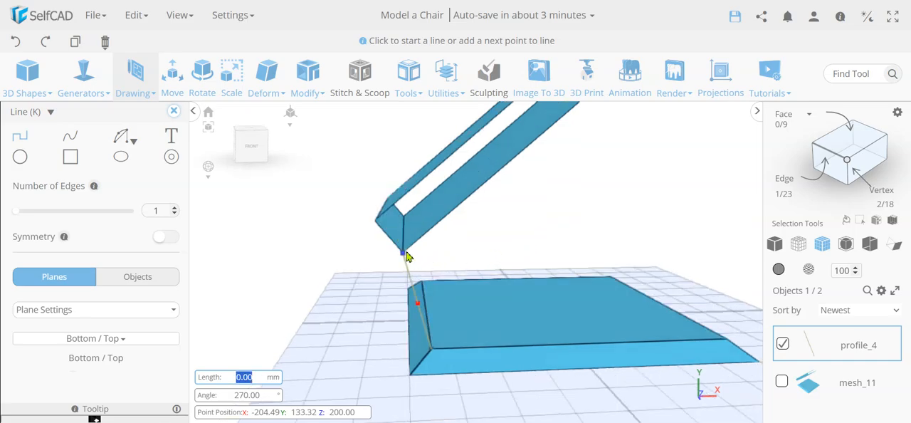
scroll(602, 254, down, 3)
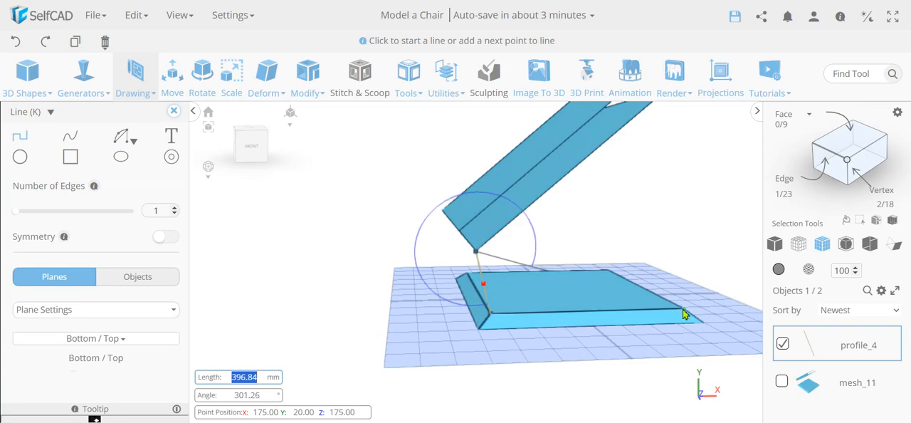
click(684, 311)
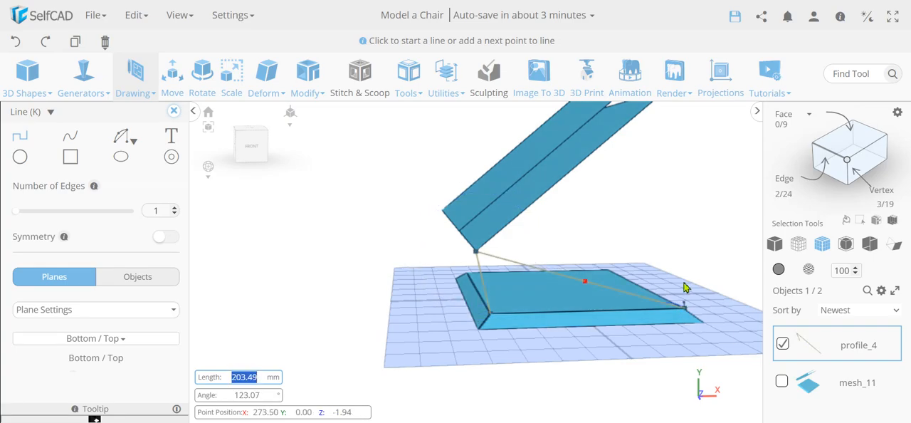
scroll(687, 231, down, 3)
middle_drag(687, 228, 631, 267)
scroll(632, 259, up, 2)
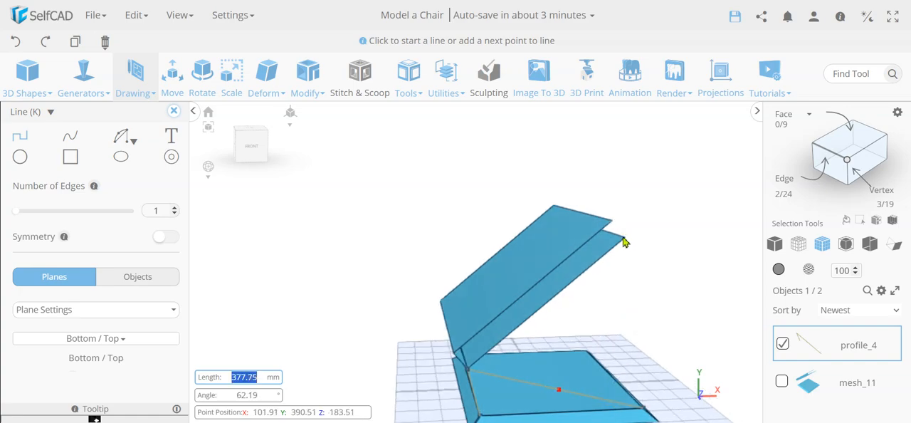
click(626, 241)
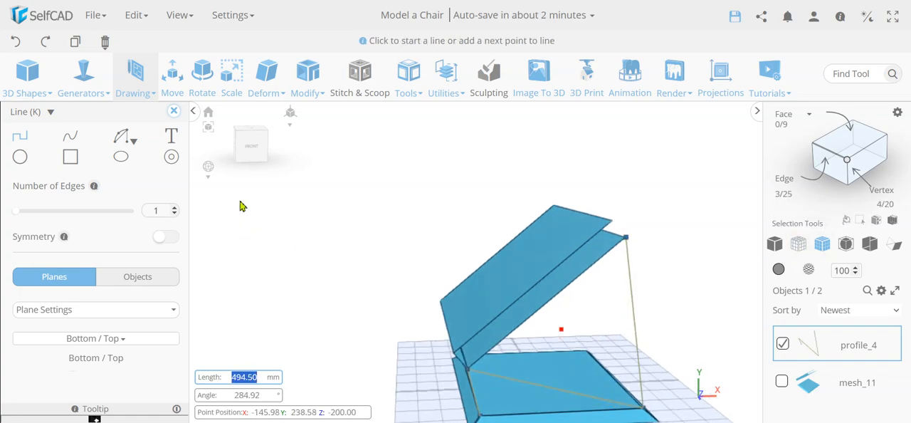
click(174, 111)
Try to fill the sketched side profile using Fill Polygons with Convex off
right_drag(365, 309, 390, 294)
right_drag(481, 361, 372, 391)
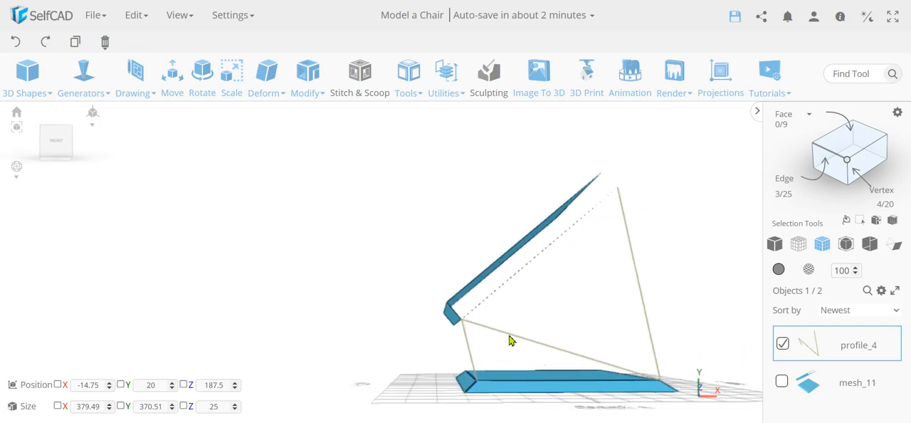
right_drag(588, 229, 498, 320)
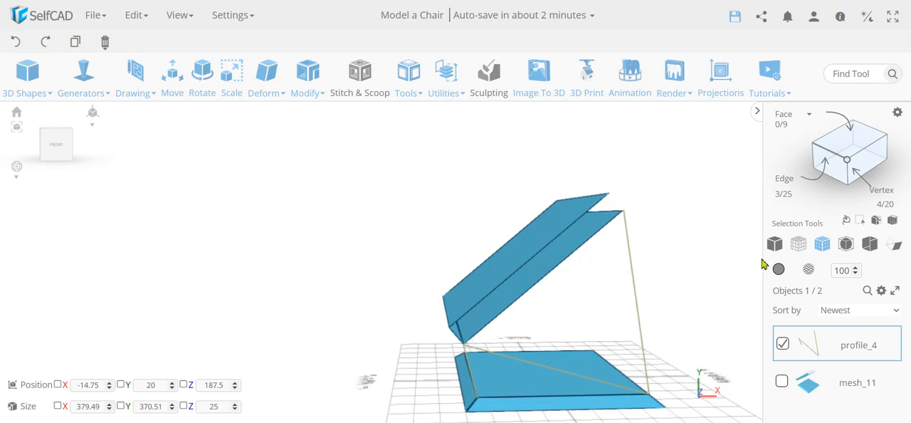
mouse_move(712, 266)
right_down()
mouse_move(694, 256)
mouse_move(701, 259)
right_up()
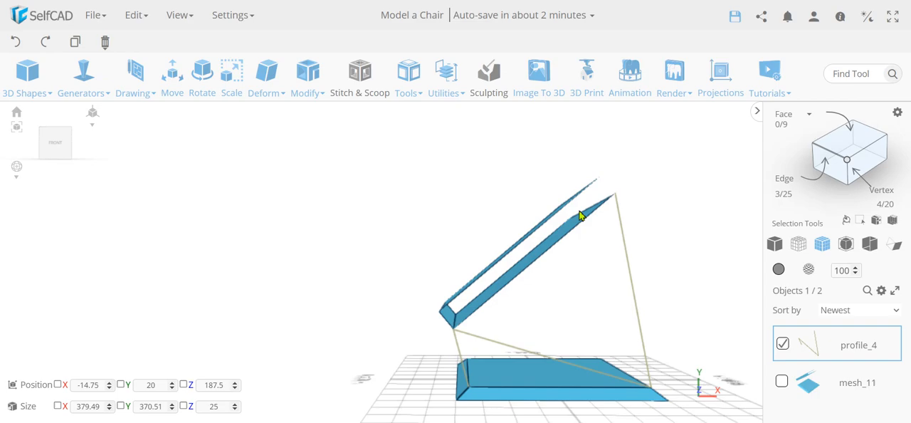
click(443, 76)
click(410, 71)
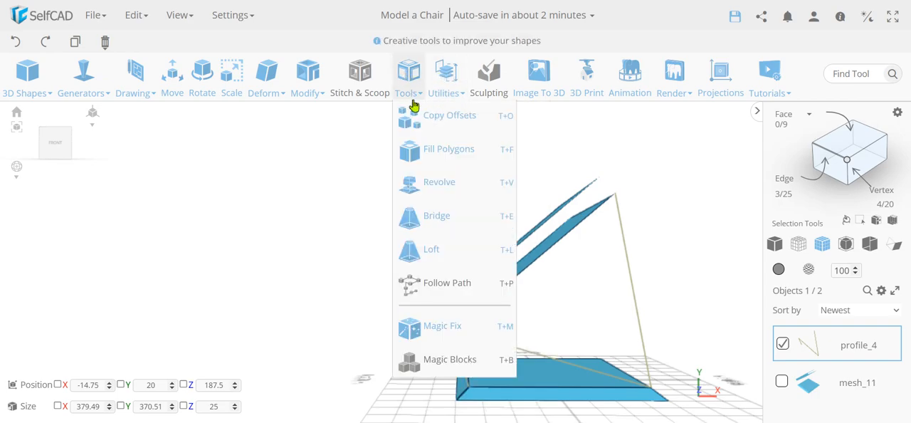
click(431, 151)
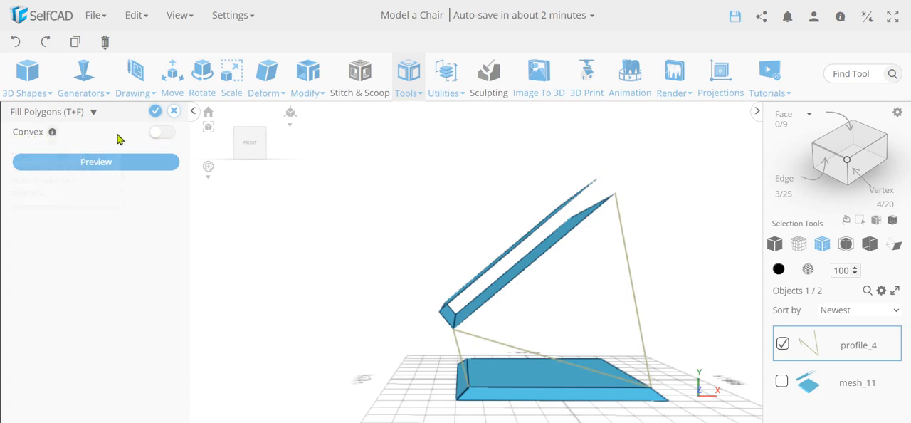
drag(415, 377, 578, 365)
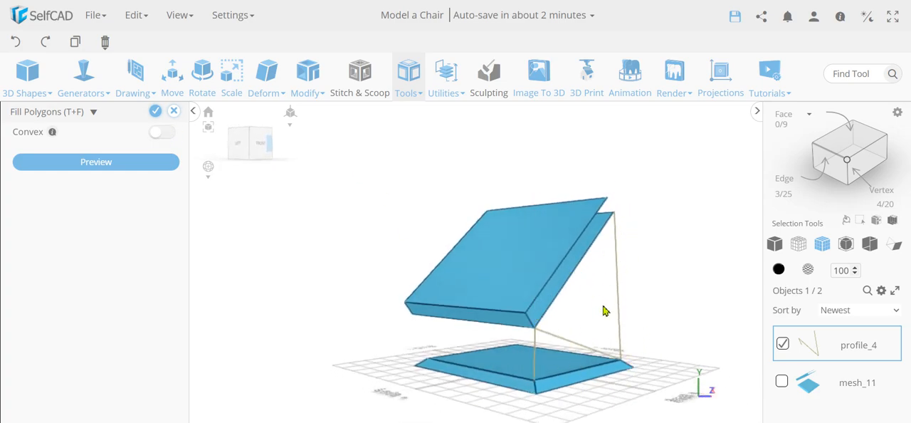
click(118, 164)
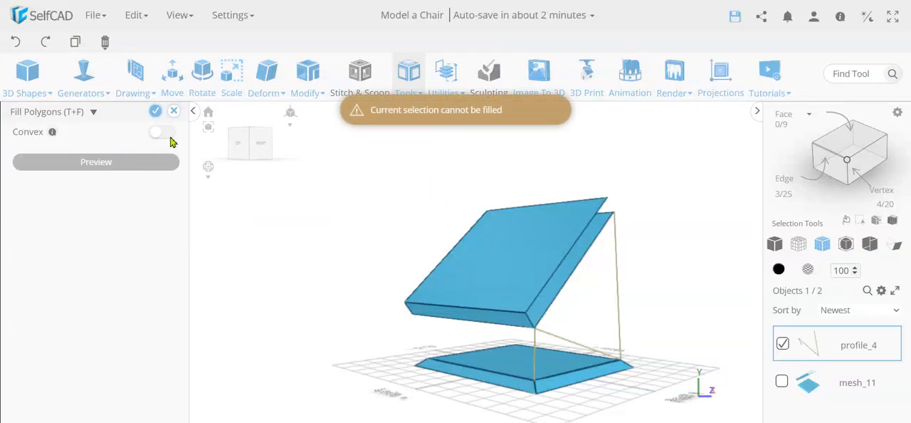
click(173, 113)
Try to merge the sketched profile and the chair mesh into one object, and deselect both
click(443, 247)
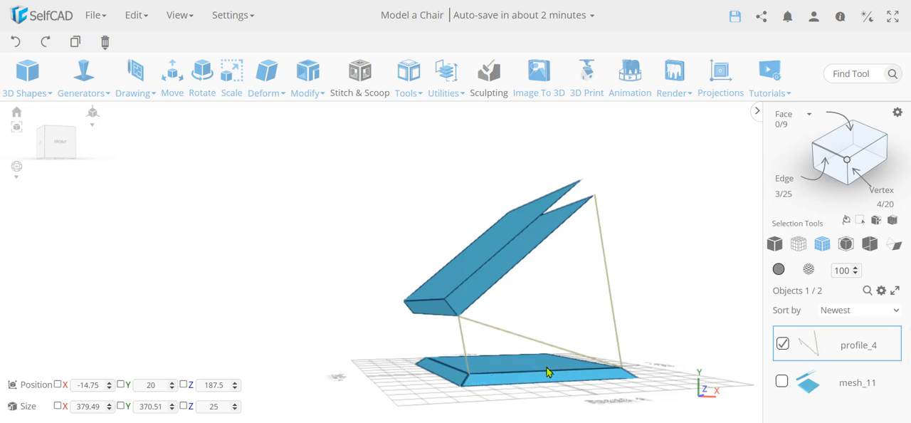
click(781, 382)
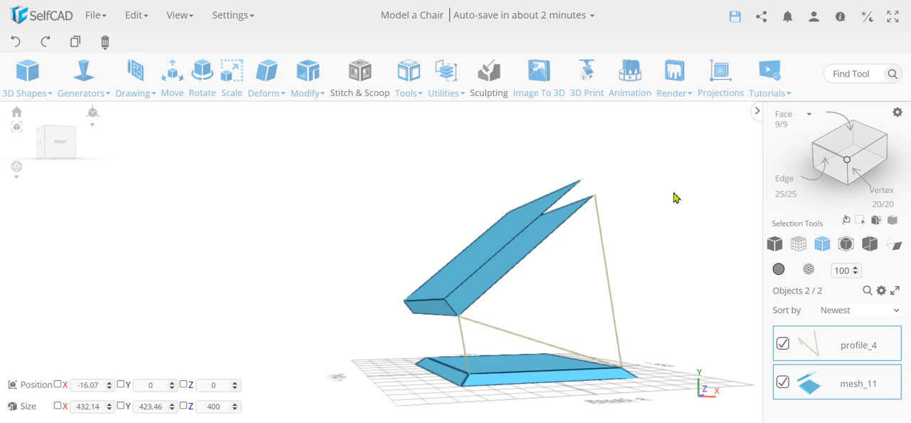
key(ctrl+m)
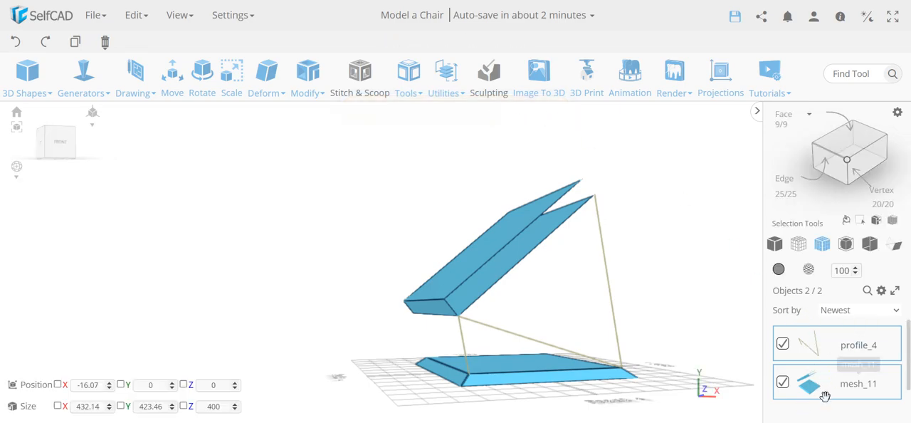
right_drag(669, 360, 601, 270)
mouse_move(508, 361)
right_down()
mouse_move(489, 348)
mouse_move(506, 356)
right_up()
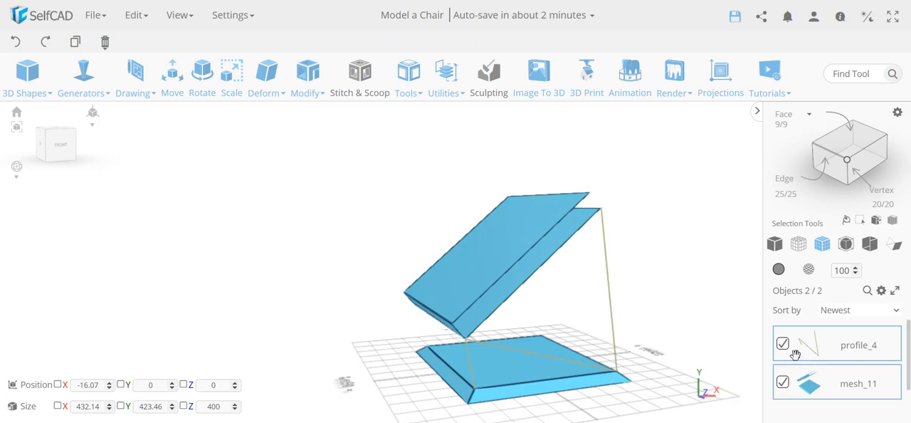
click(783, 344)
click(782, 382)
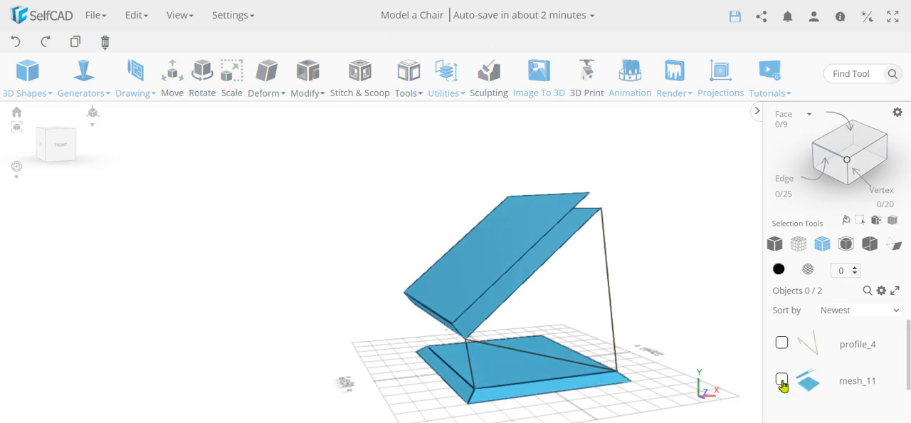
Add 3D sketch lines to the selected profile along the backrest's lower front edge and the seat's front top edge
mouse_move(623, 329)
right_down()
mouse_move(605, 327)
mouse_move(614, 326)
right_up()
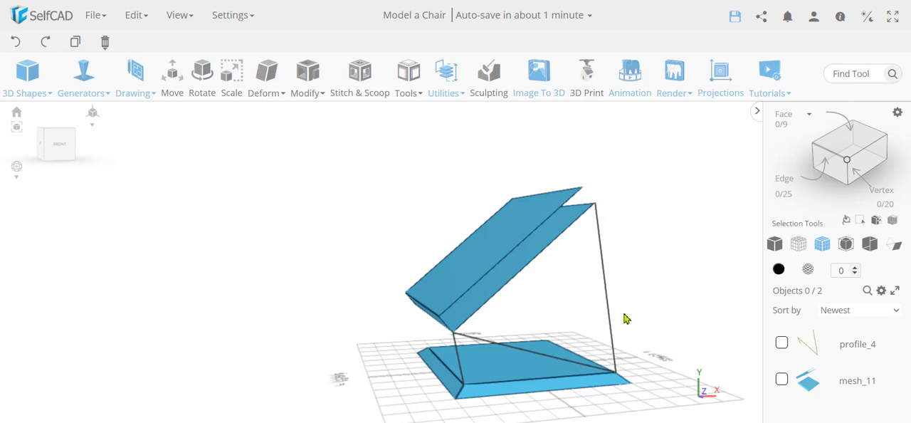
click(782, 345)
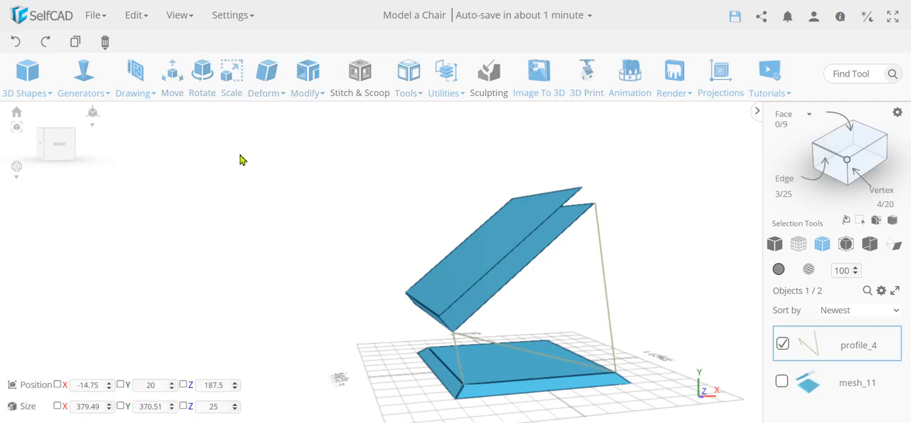
mouse_move(135, 75)
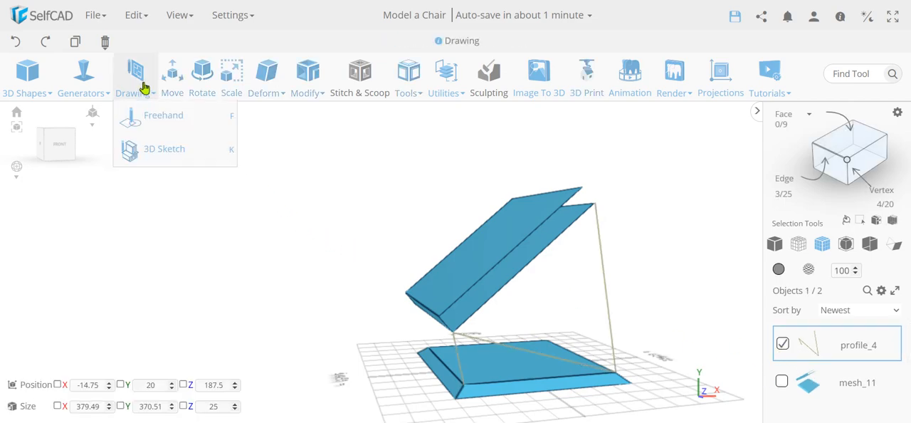
click(161, 155)
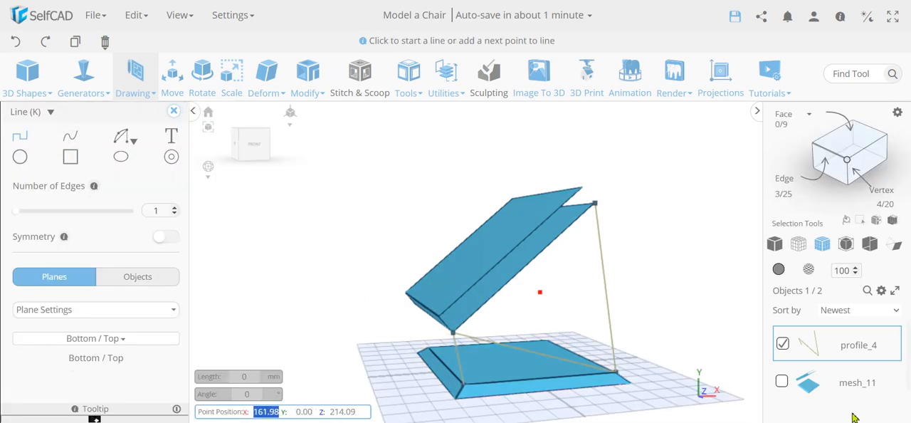
click(455, 335)
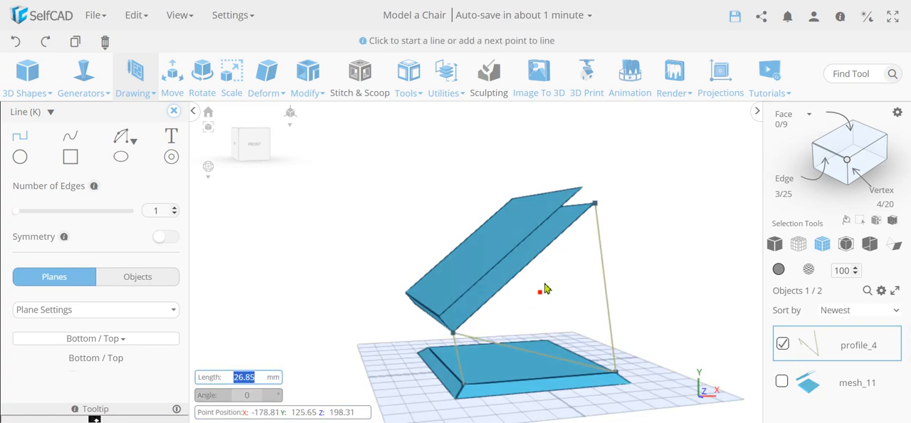
click(595, 205)
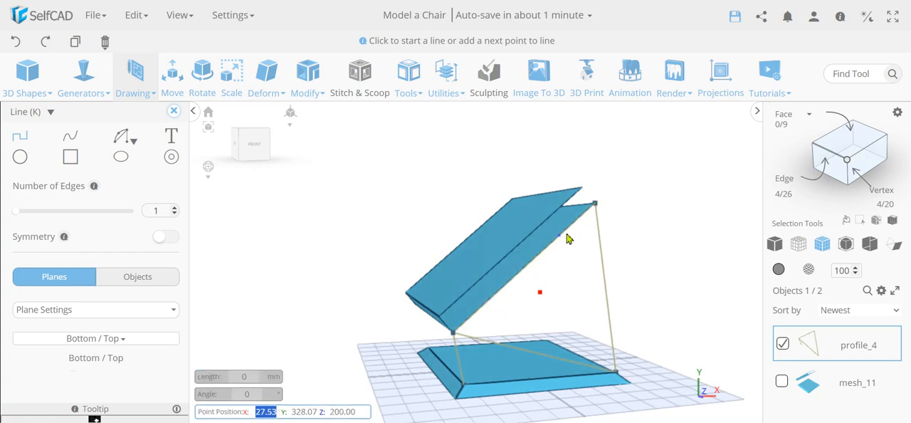
click(462, 389)
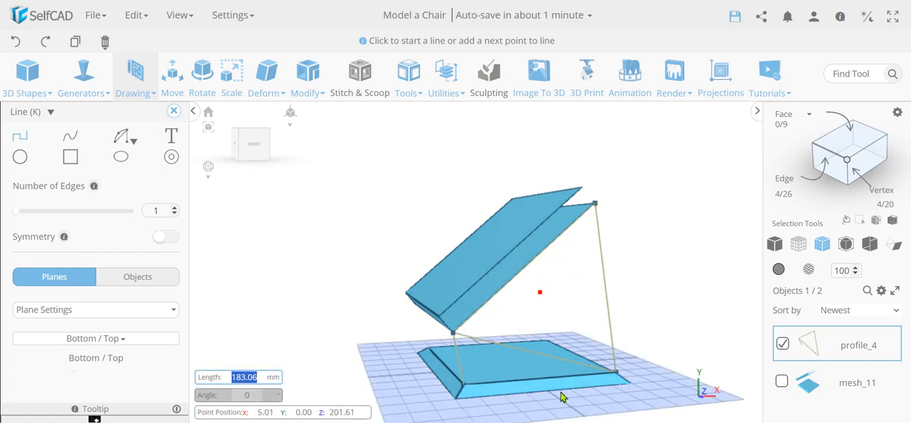
click(615, 375)
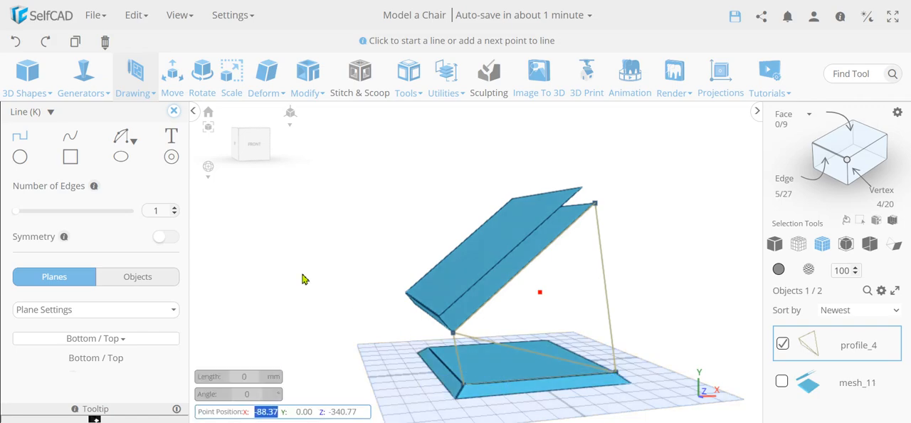
Try filling the sketched profile using Fill Polygons with Convex off, discard the fill, and undo the last two sketched lines
click(174, 112)
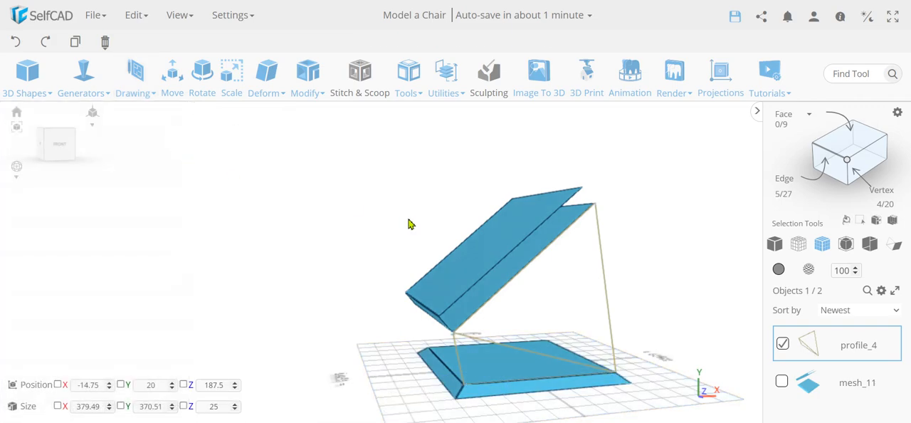
click(416, 84)
click(424, 151)
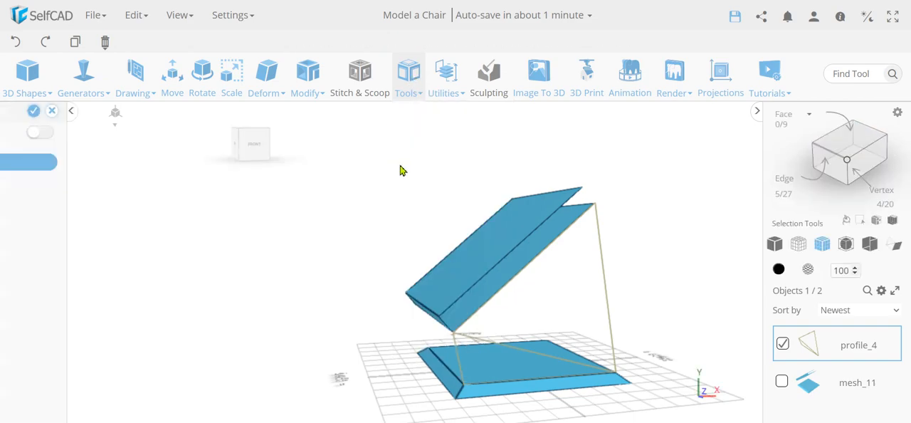
click(152, 163)
right_drag(240, 248, 588, 353)
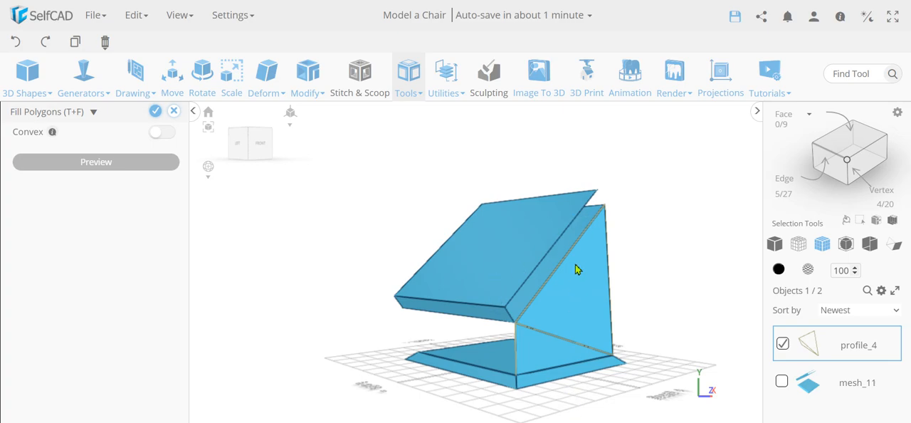
right_drag(361, 334, 476, 377)
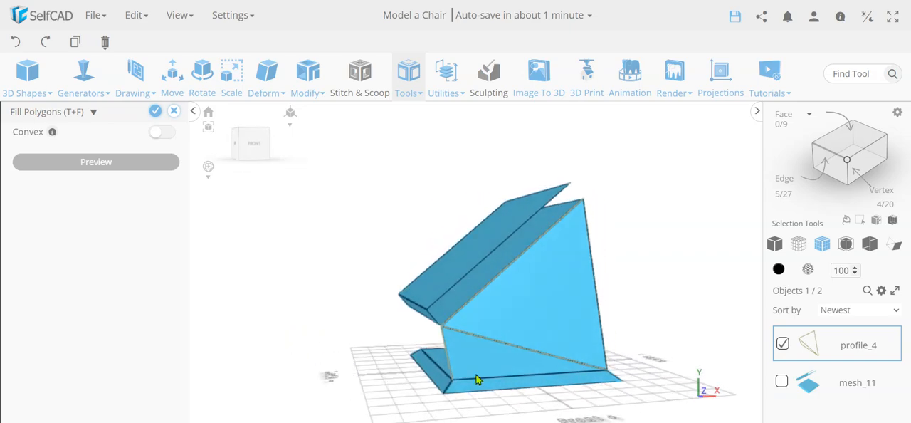
click(174, 111)
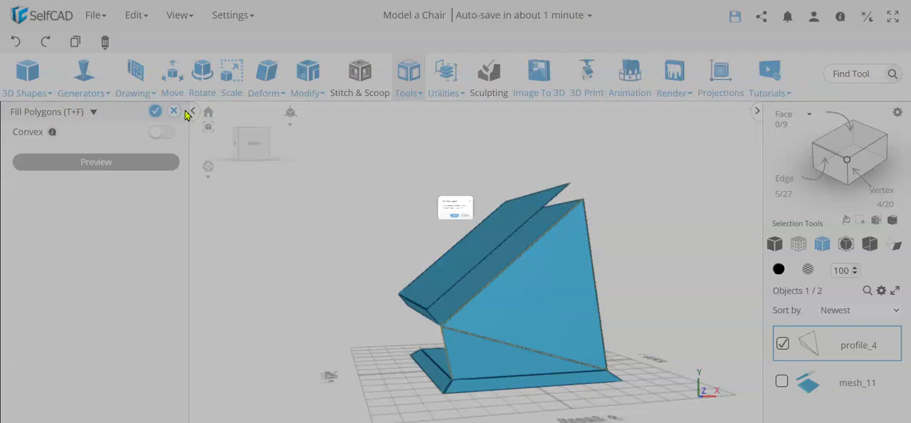
click(447, 250)
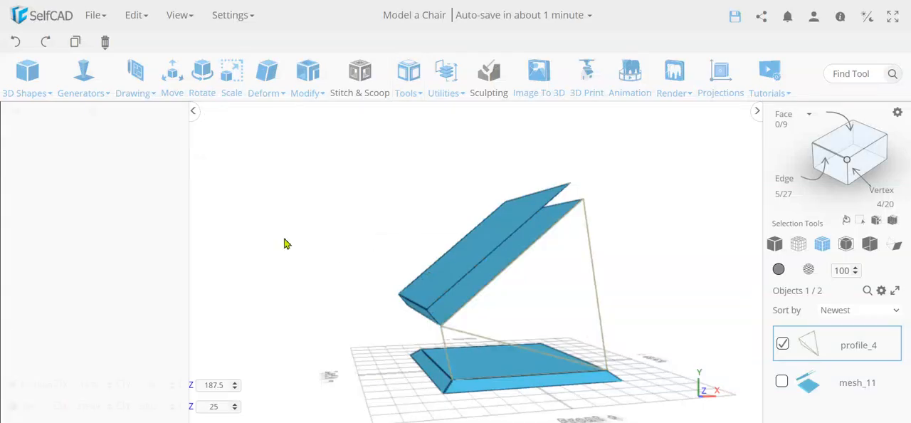
click(17, 43)
click(20, 43)
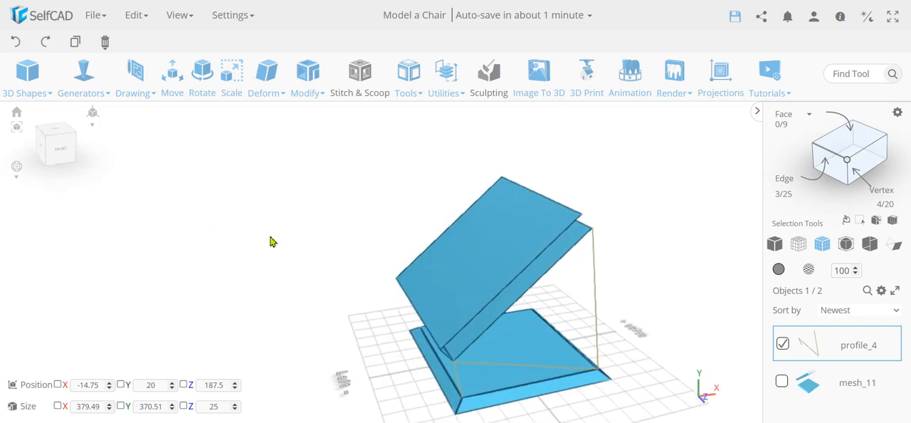
Copy the chair mesh's lower front backrest edge and front top seat edge, and merge the copy with the sketched profile
click(782, 344)
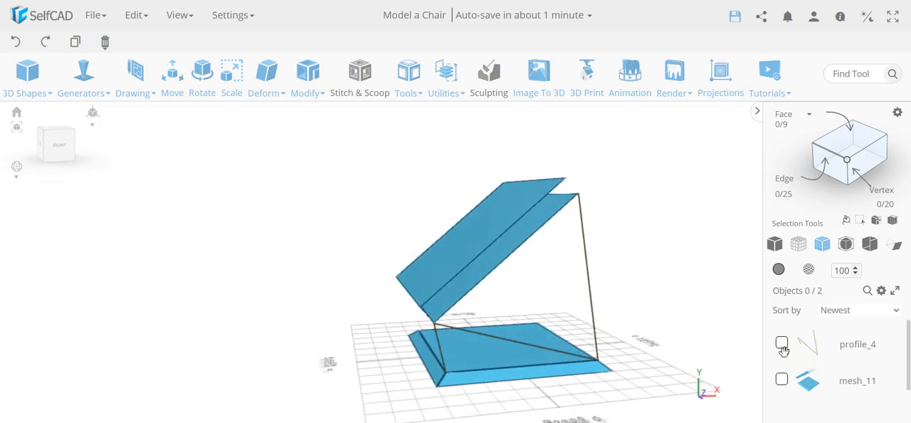
click(781, 380)
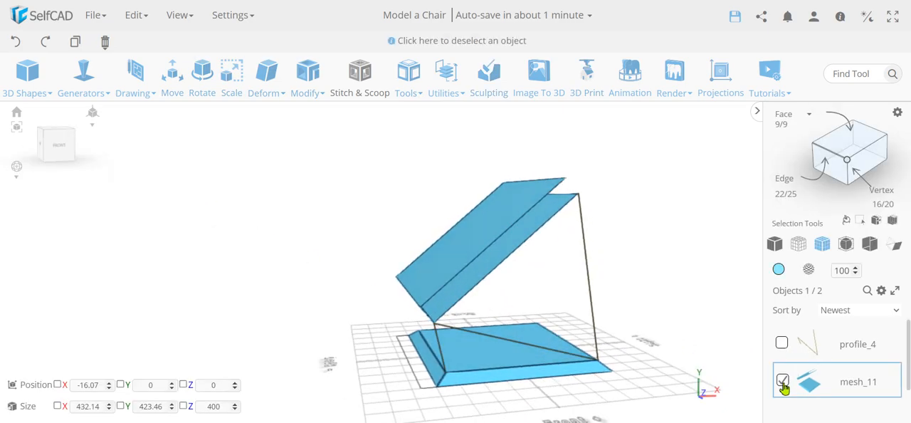
click(831, 159)
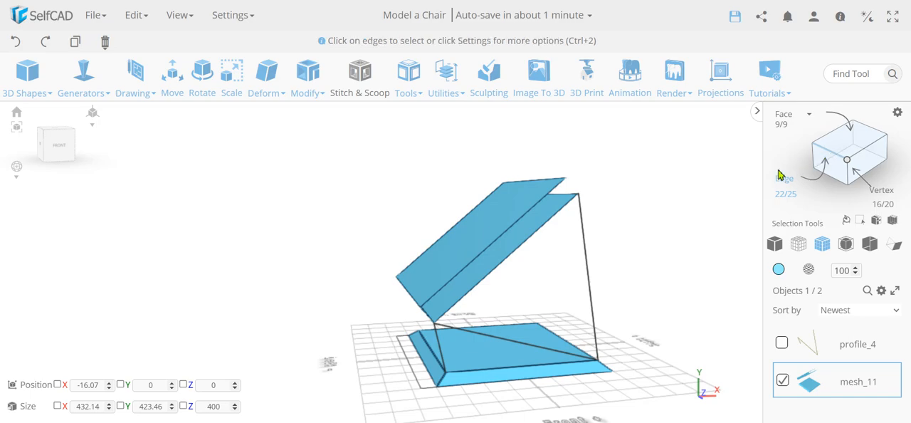
click(520, 249)
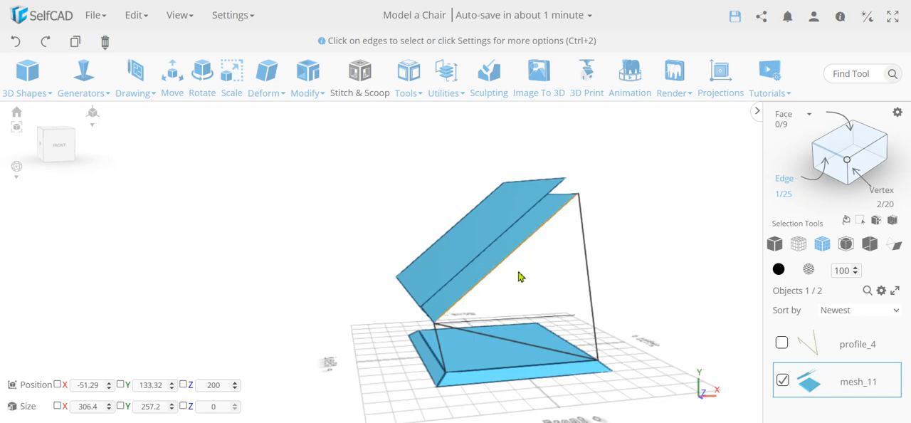
click(517, 370)
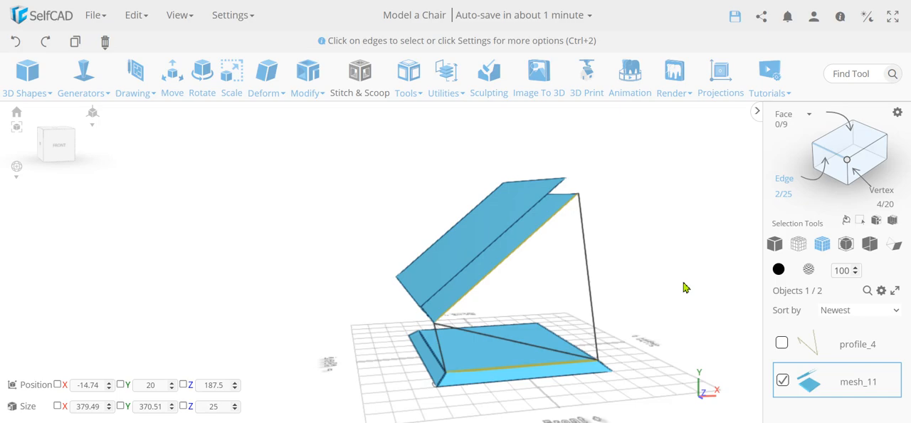
key(ctrl+c)
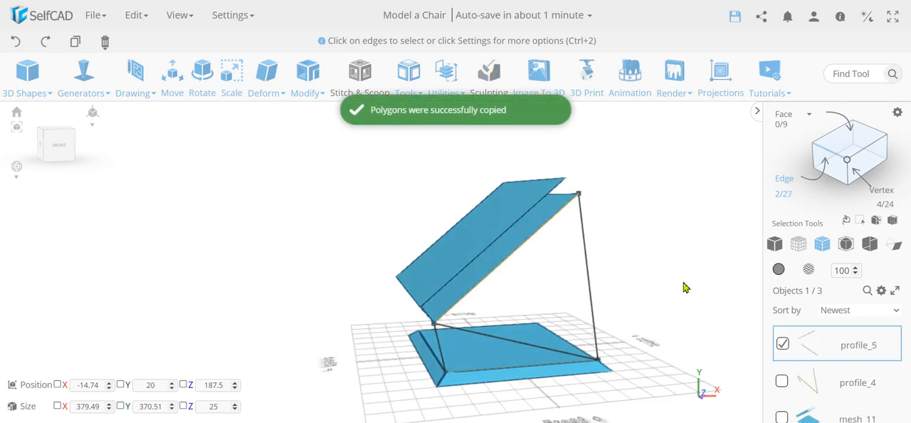
click(781, 382)
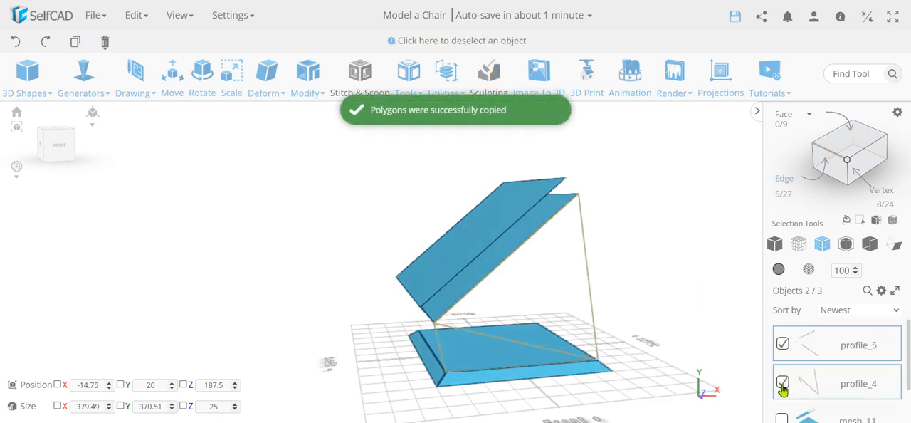
key(ctrl+m)
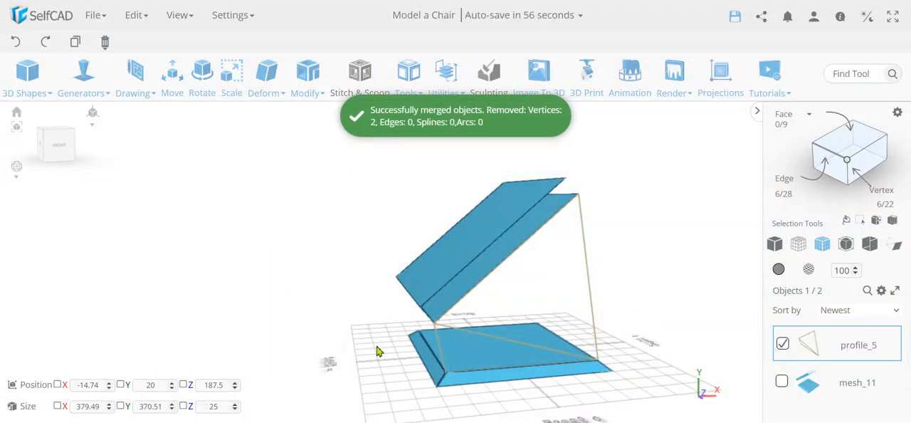
Try to fill the merged profile using Fill Polygons with Convex off, inspect the corners, and discard the fill
right_drag(378, 351, 396, 337)
scroll(449, 295, up, 5)
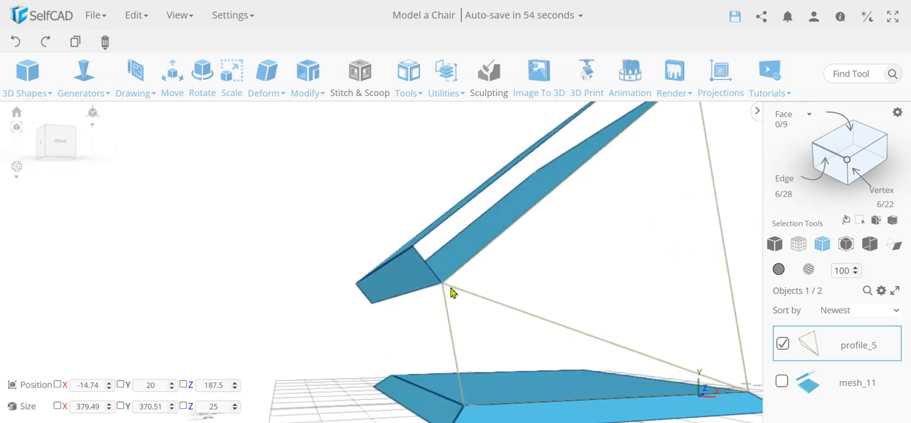
scroll(442, 292, down, 5)
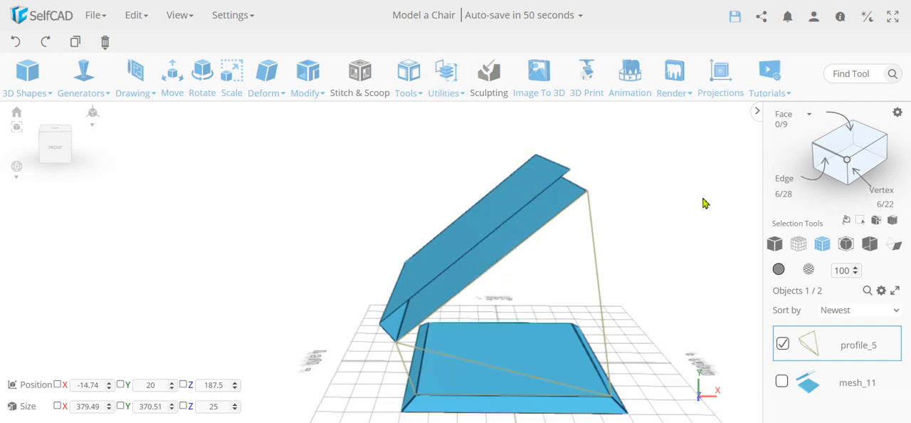
right_drag(418, 316, 342, 352)
mouse_move(412, 66)
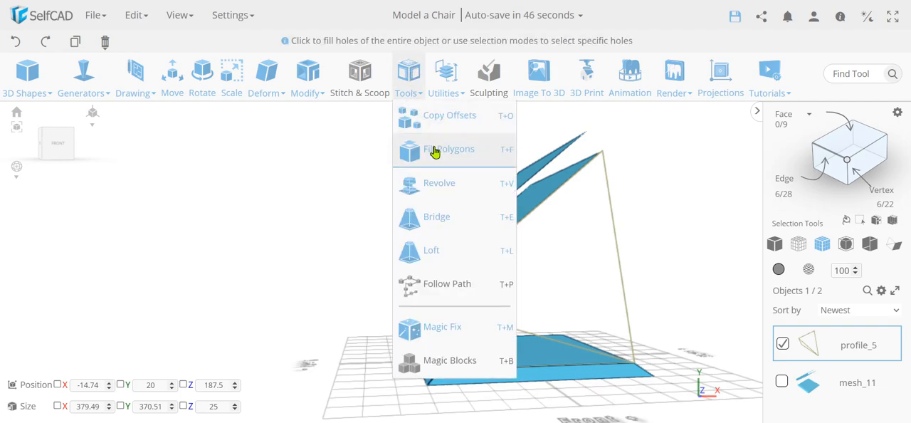
click(433, 148)
click(166, 163)
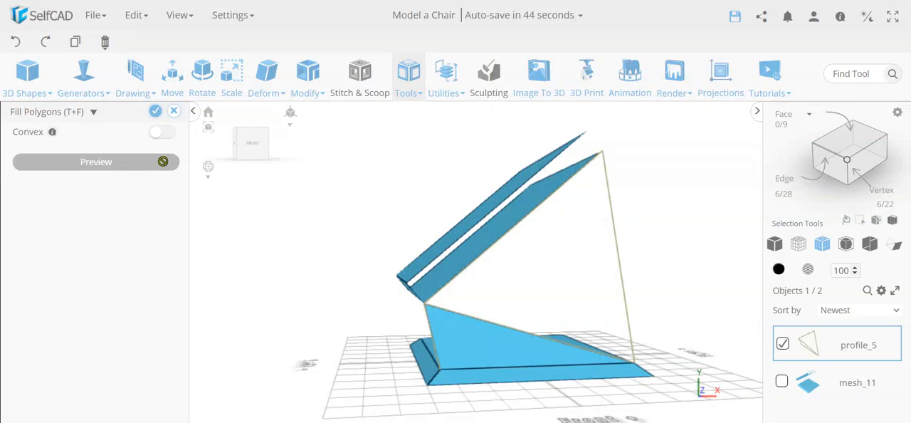
right_drag(362, 324, 417, 319)
scroll(491, 303, up, 6)
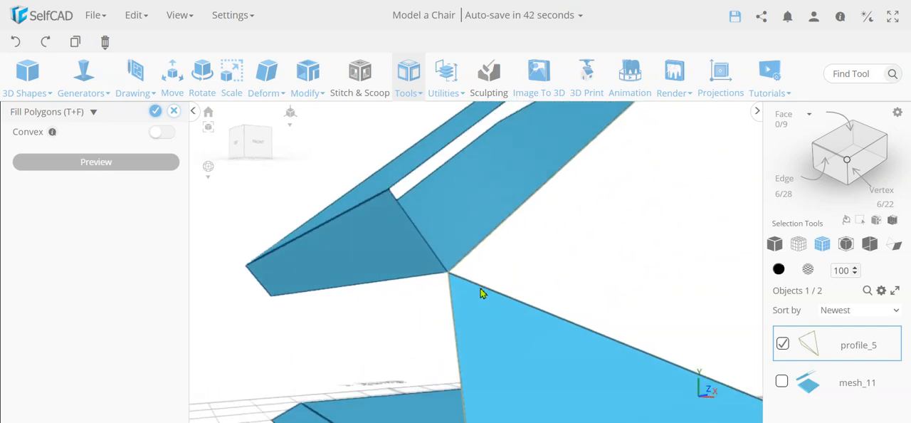
scroll(431, 285, down, 6)
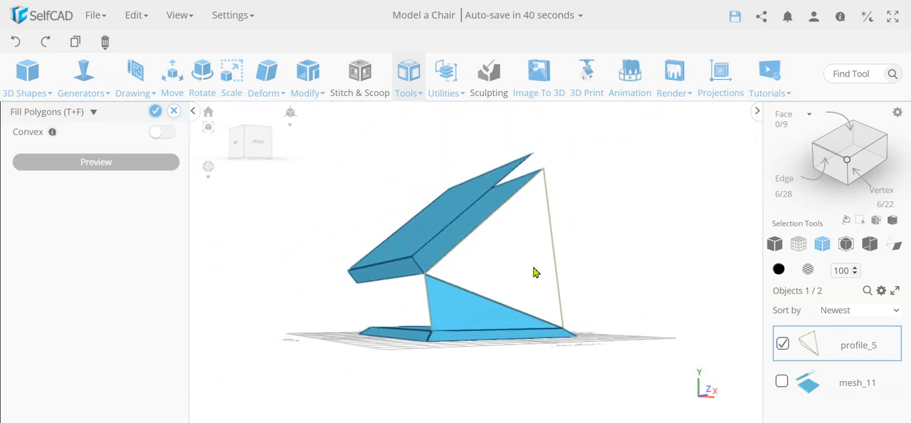
right_drag(534, 270, 571, 250)
scroll(525, 229, up, 5)
scroll(566, 261, down, 3)
click(173, 111)
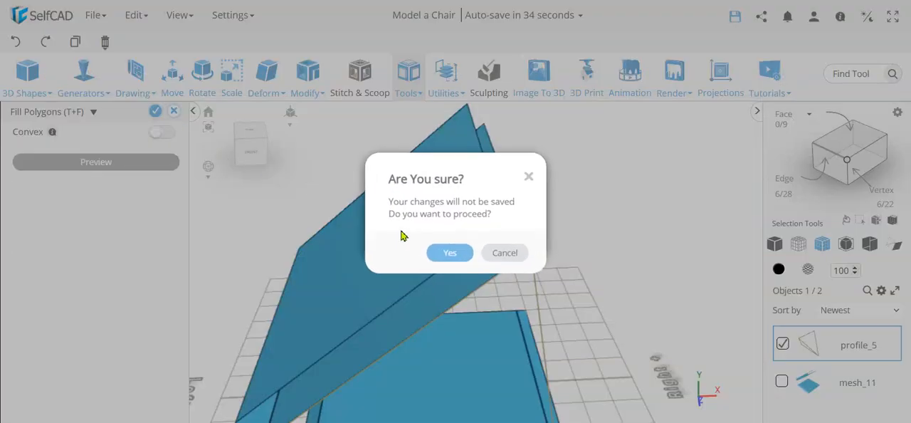
click(456, 254)
Check the profile for duplicate vertices at the seat's right and left front top corners by selecting each corner
scroll(639, 278, down, 2)
right_drag(638, 279, 637, 255)
scroll(579, 369, up, 5)
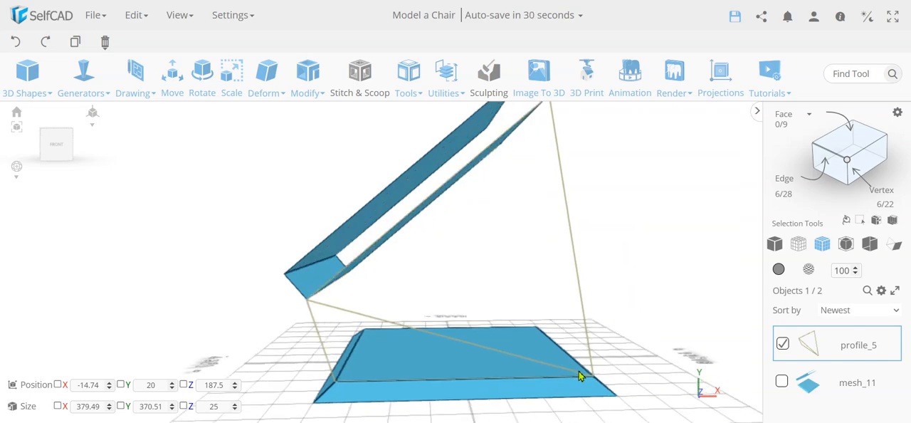
scroll(610, 375, down, 1)
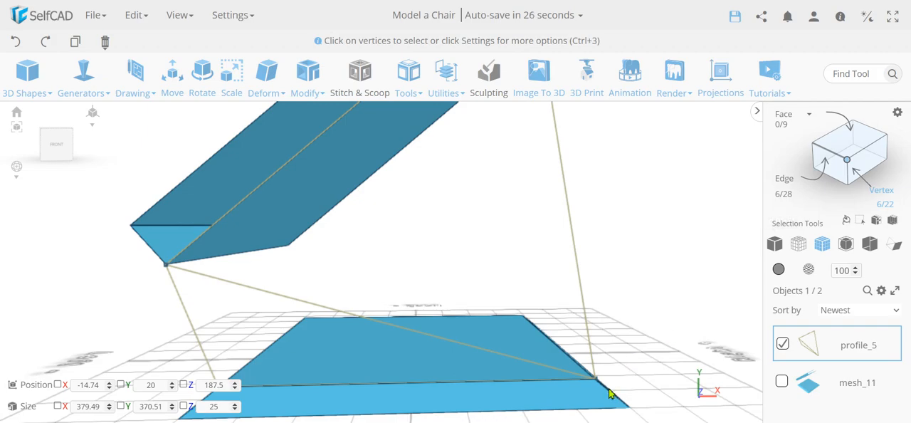
click(591, 375)
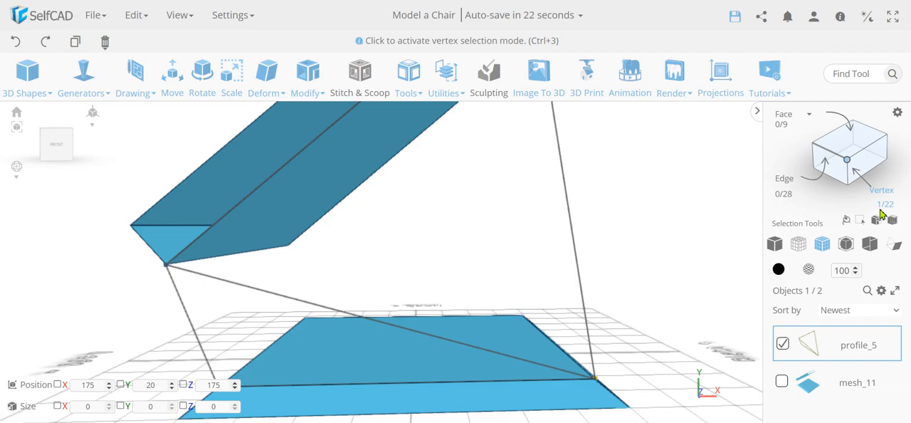
right_drag(619, 353, 149, 361)
right_drag(317, 321, 478, 299)
scroll(477, 298, down, 3)
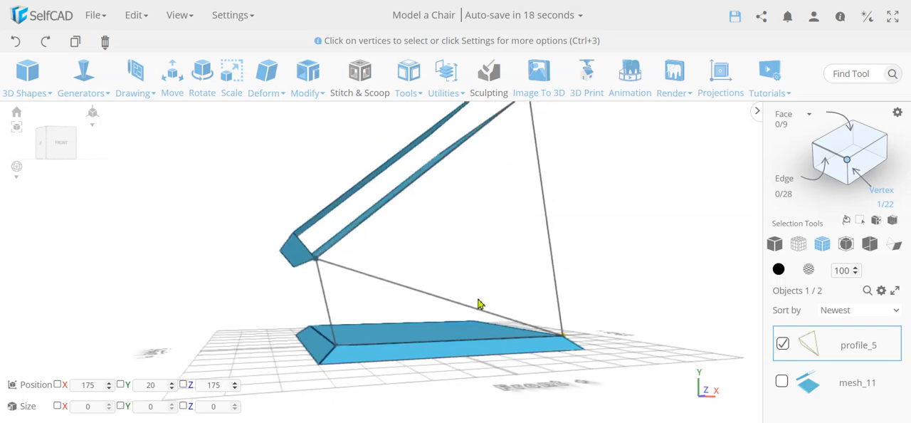
click(491, 264)
drag(347, 360, 330, 338)
right_drag(636, 246, 639, 247)
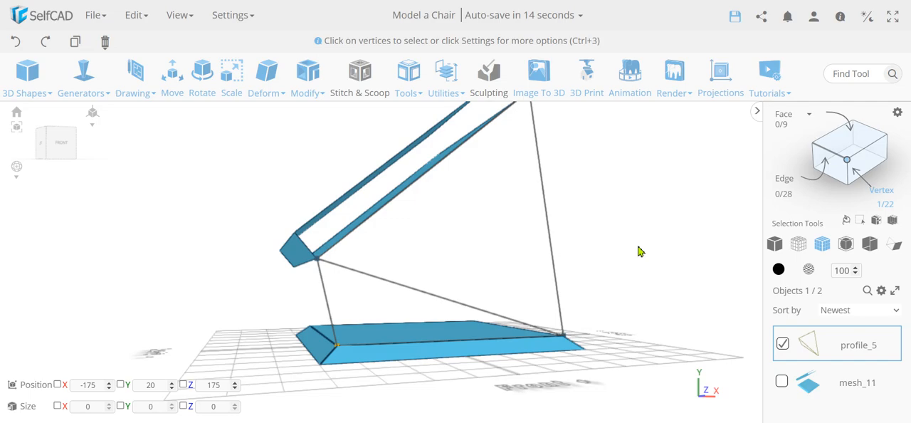
Select the overlapping profile vertices at the backrest's lower front corner and snap them onto that corner with Collapse Vertices enabled
key(ctrl+a)
drag(331, 285, 313, 251)
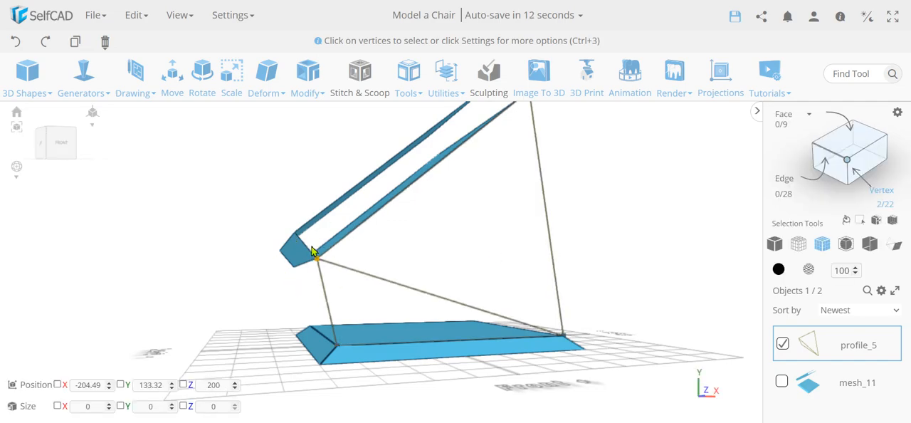
scroll(525, 264, up, 5)
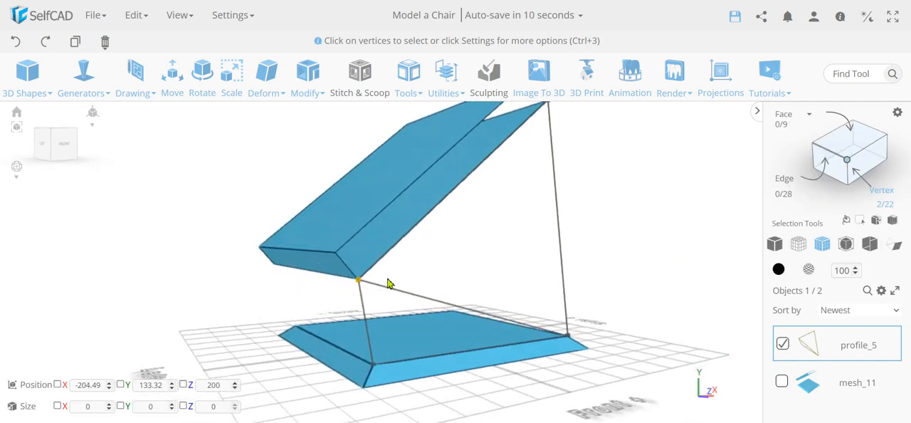
scroll(372, 287, up, 3)
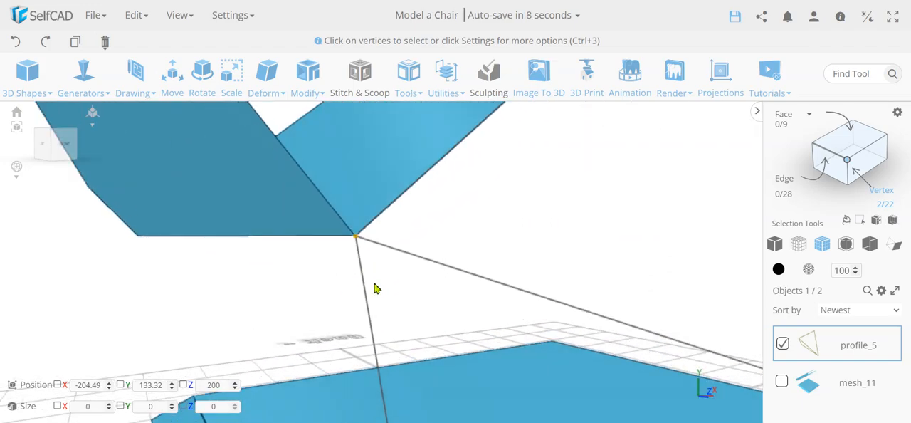
scroll(378, 288, down, 4)
scroll(384, 294, down, 4)
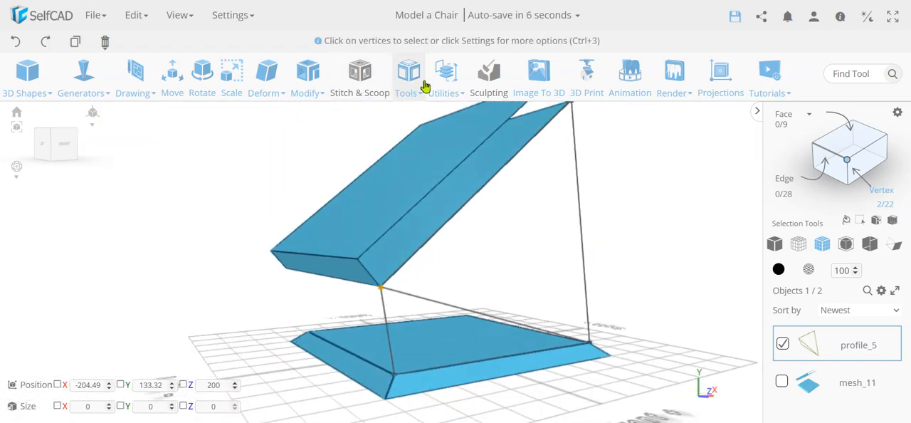
click(442, 80)
click(476, 149)
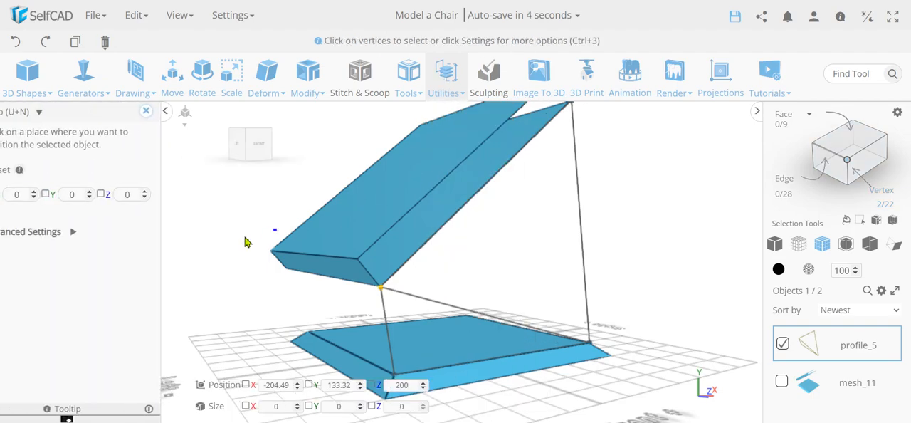
click(99, 232)
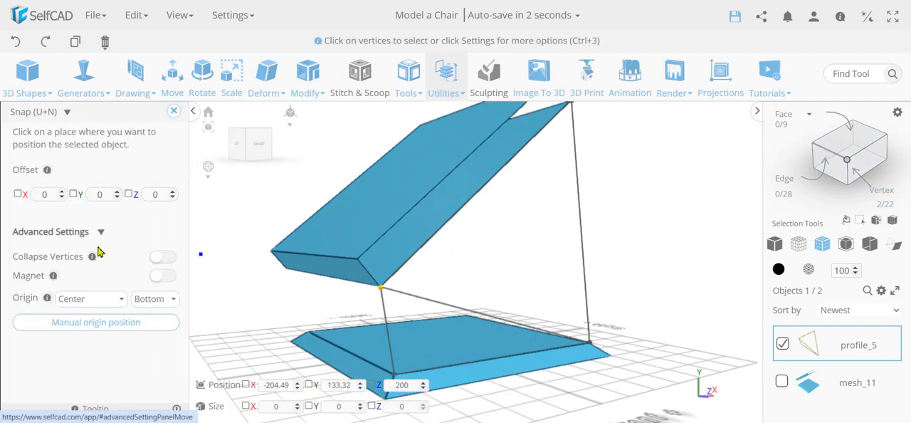
click(162, 258)
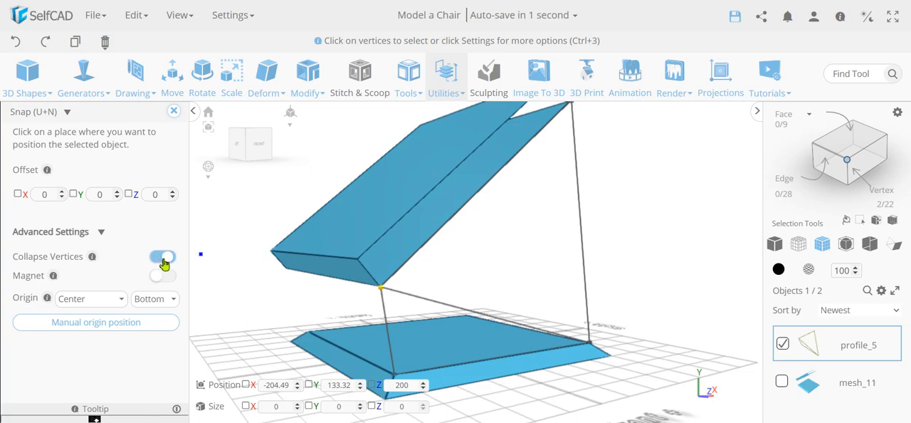
click(380, 288)
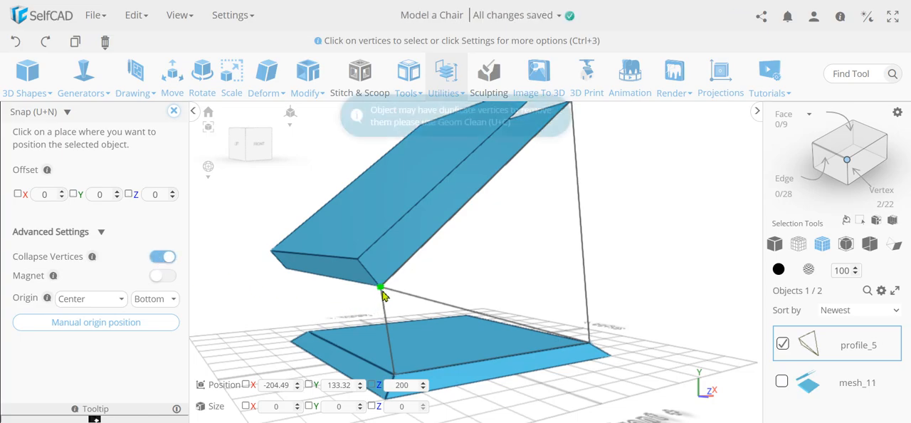
Clean the profile with Geom Clean, keeping Remove Duplicates on and Remove Loose Edges off
click(173, 112)
click(408, 75)
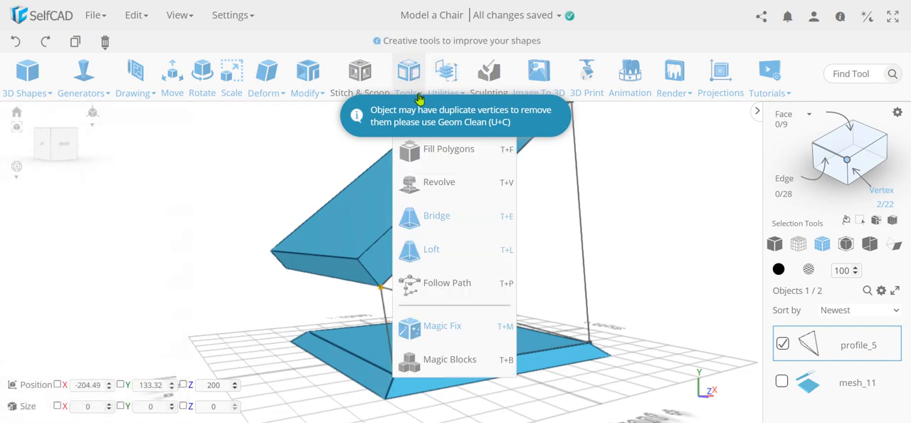
click(441, 85)
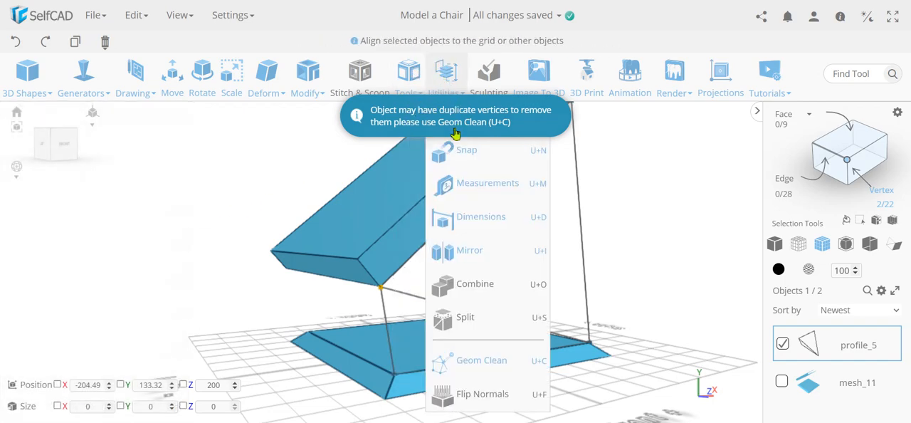
click(515, 360)
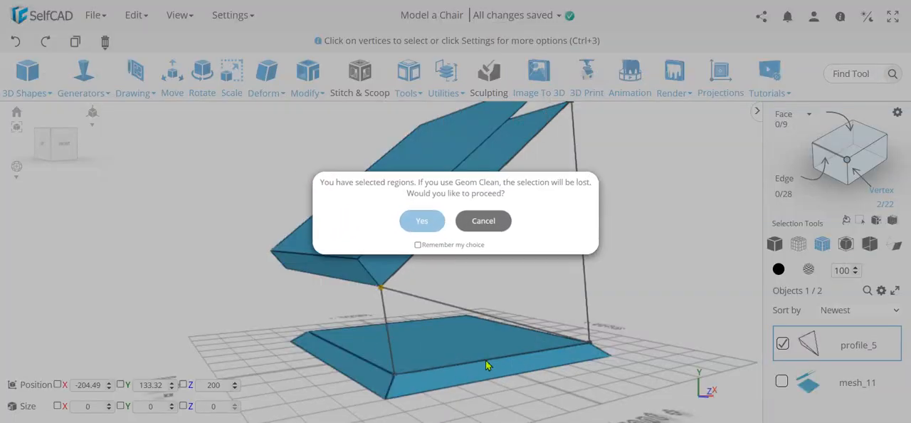
click(419, 226)
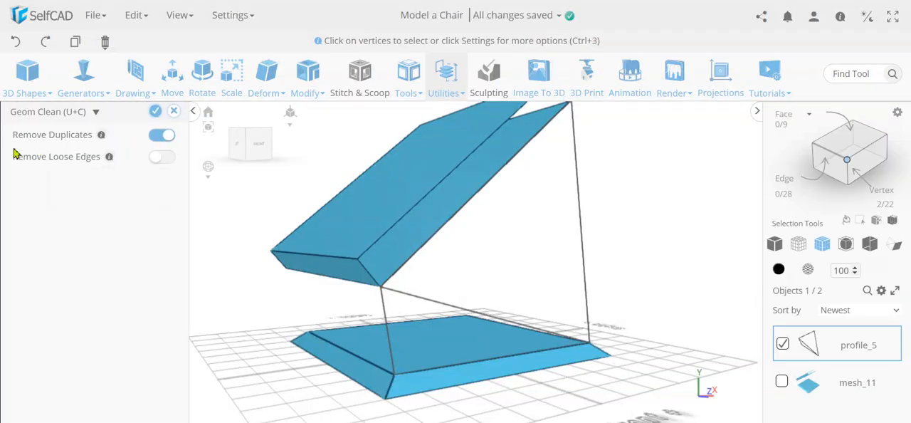
click(155, 111)
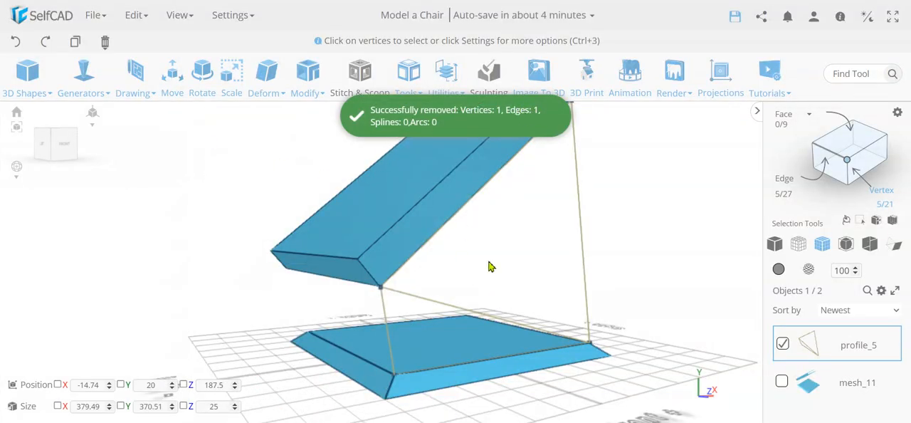
Select the overlapping profile vertices at the backrest's upper front corner and snap them onto that corner with Collapse Vertices enabled
right_drag(490, 266, 499, 282)
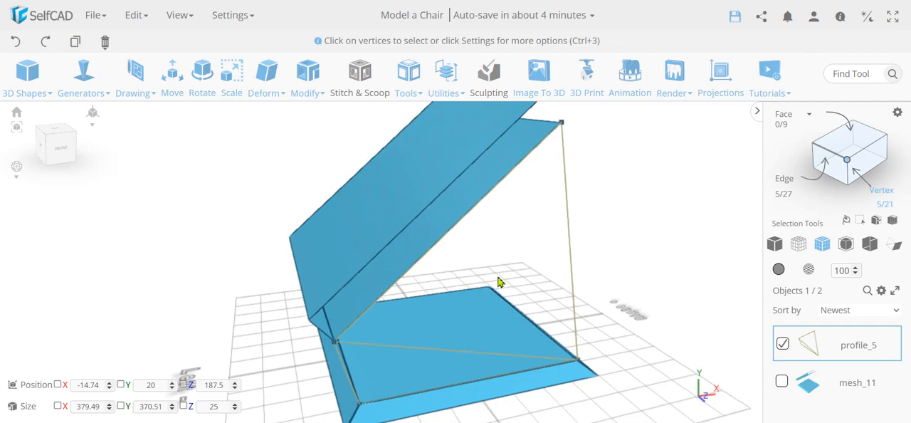
click(846, 164)
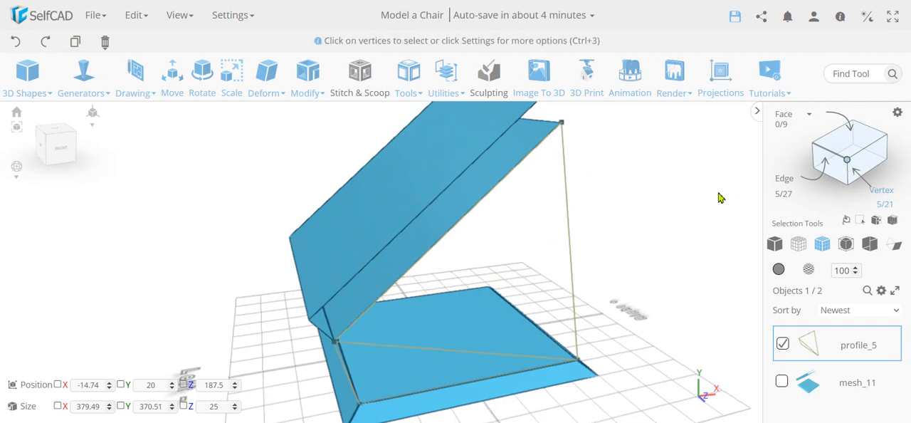
click(560, 121)
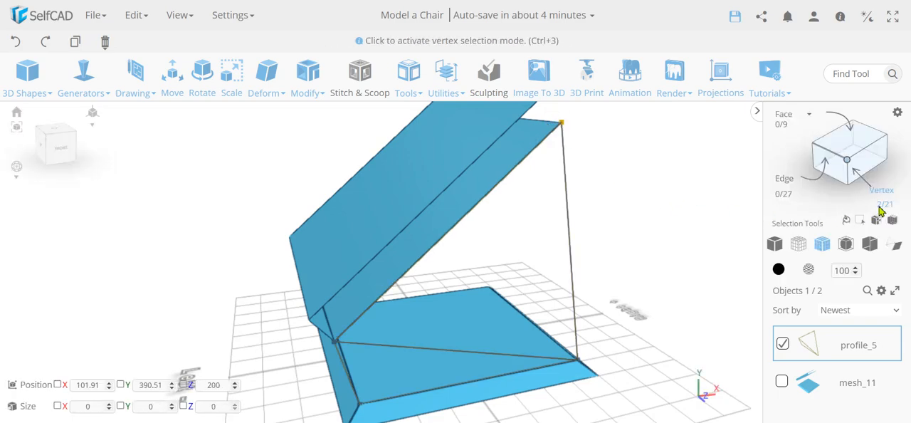
drag(610, 187, 601, 211)
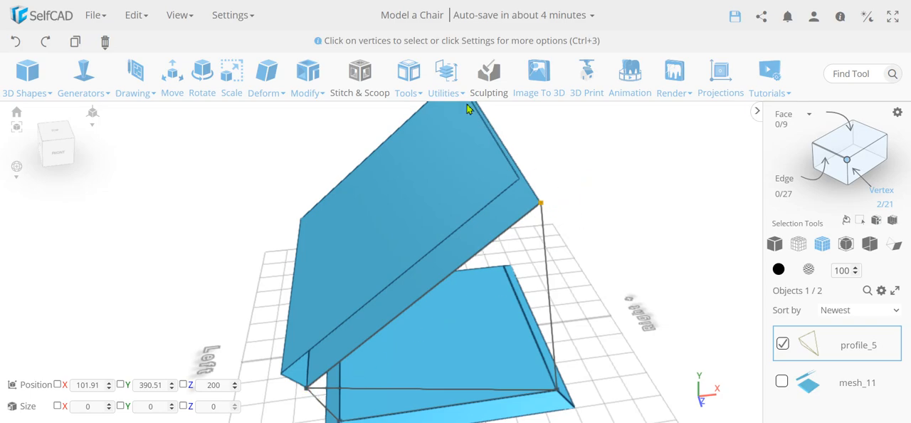
click(446, 76)
click(460, 155)
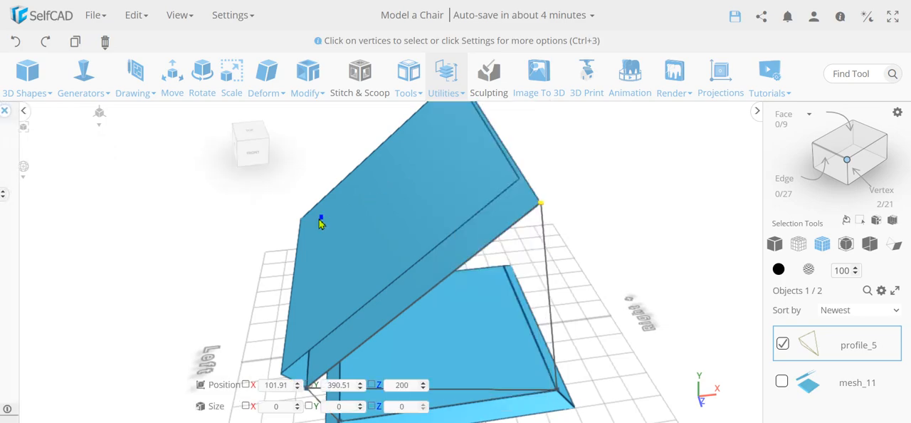
click(86, 234)
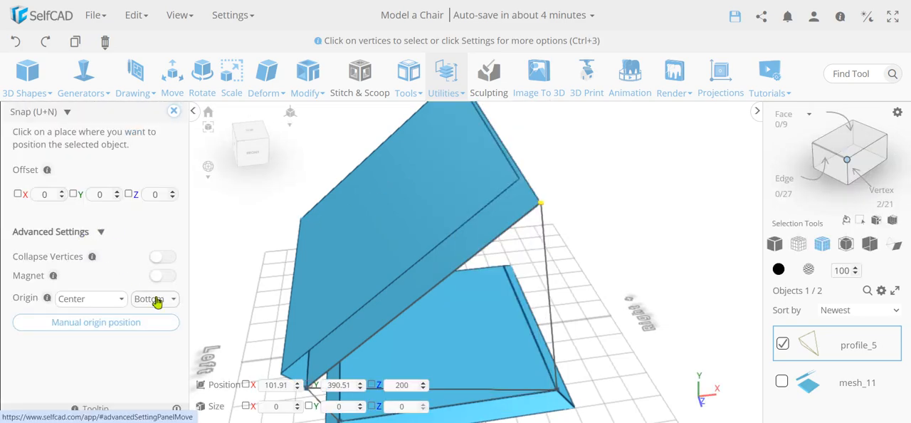
click(165, 257)
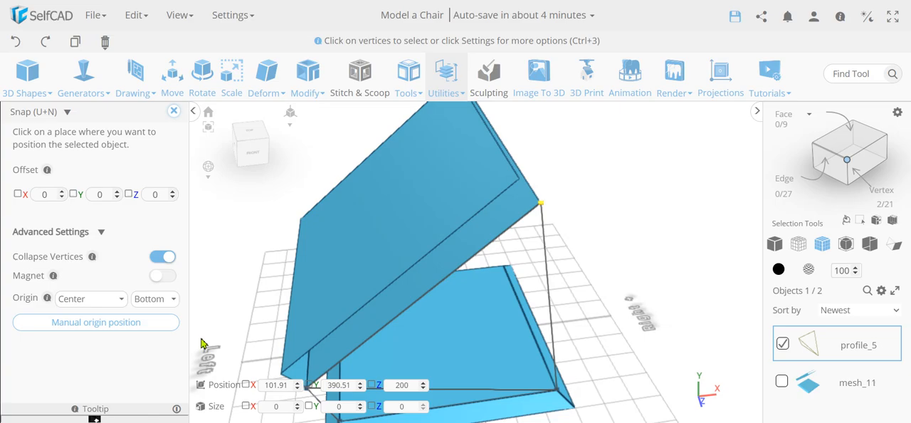
click(541, 205)
click(174, 111)
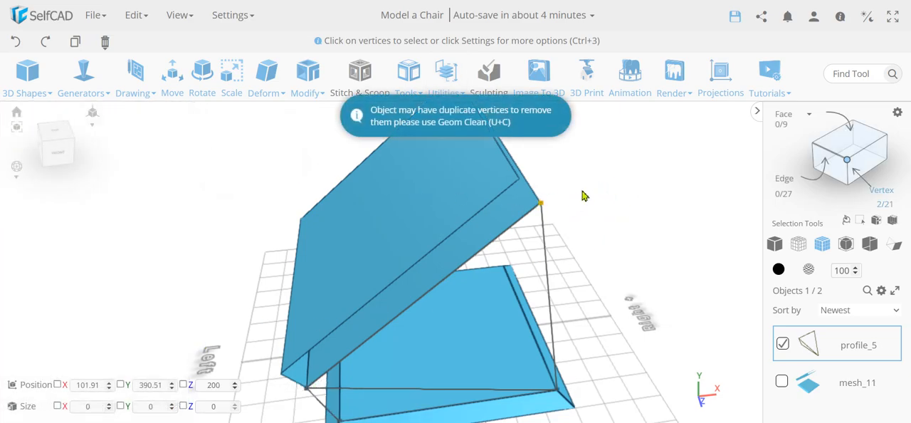
Run Geom Clean on the profile again with Remove Duplicates to merge the vertices at the backrest's upper front corner
click(447, 78)
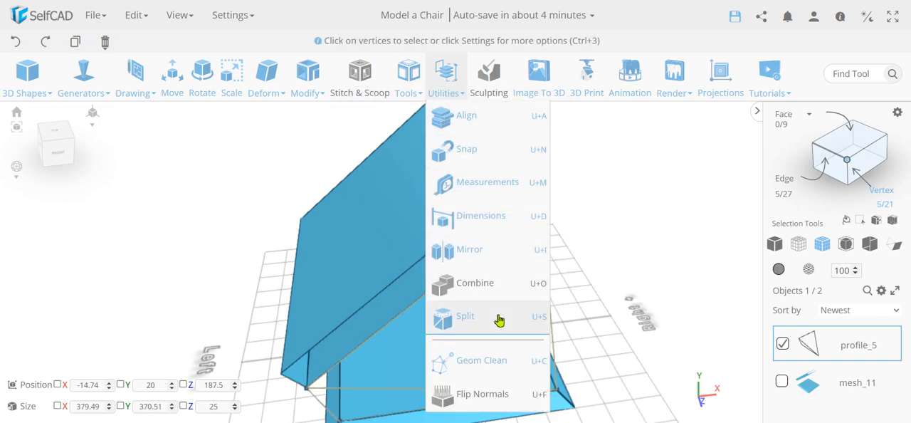
click(496, 361)
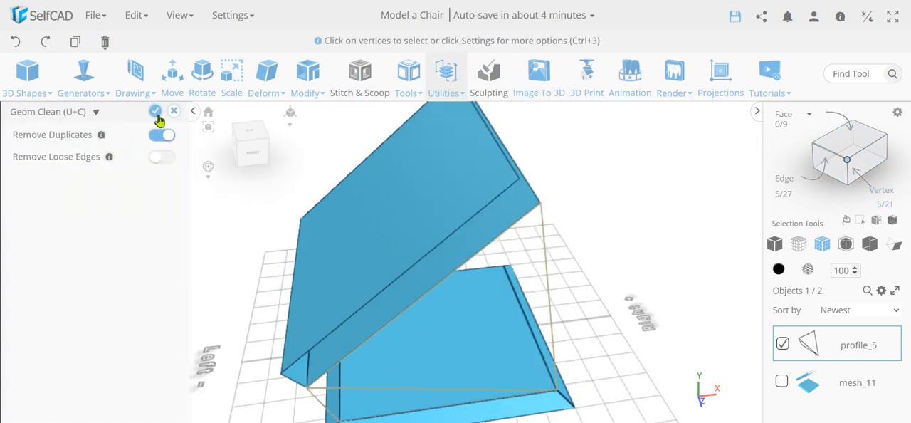
click(157, 113)
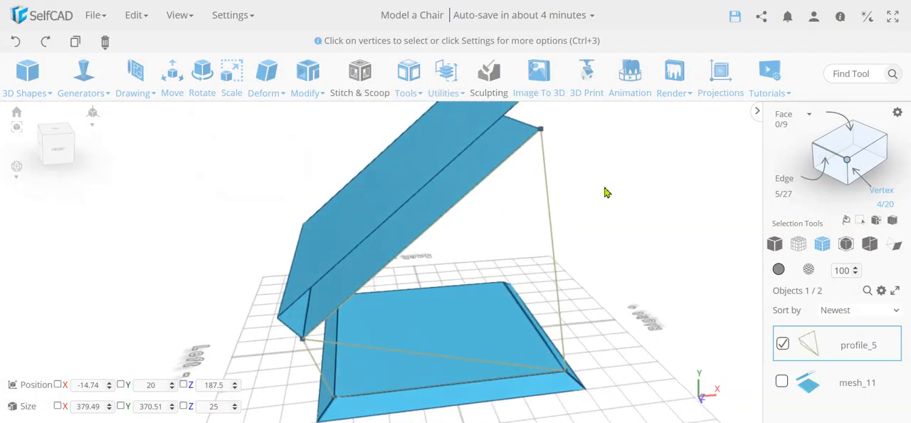
Preview a Fill Polygons operation on the cleaned profile with Convex off, and discard the fill
click(449, 71)
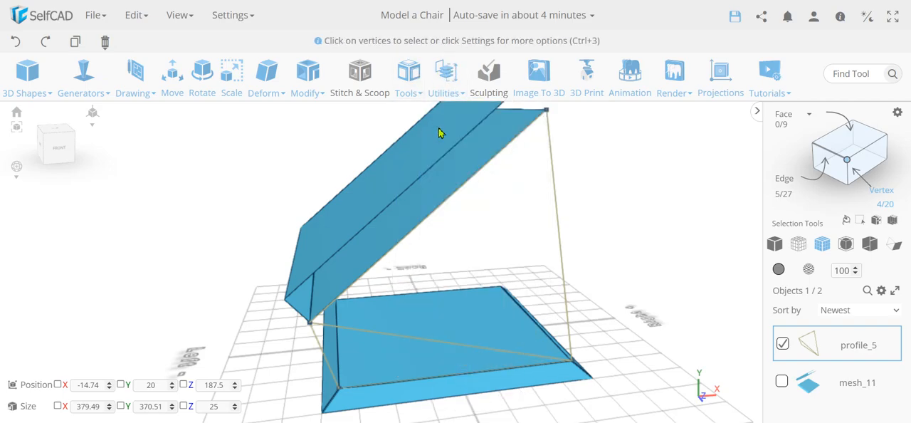
mouse_move(418, 87)
click(436, 152)
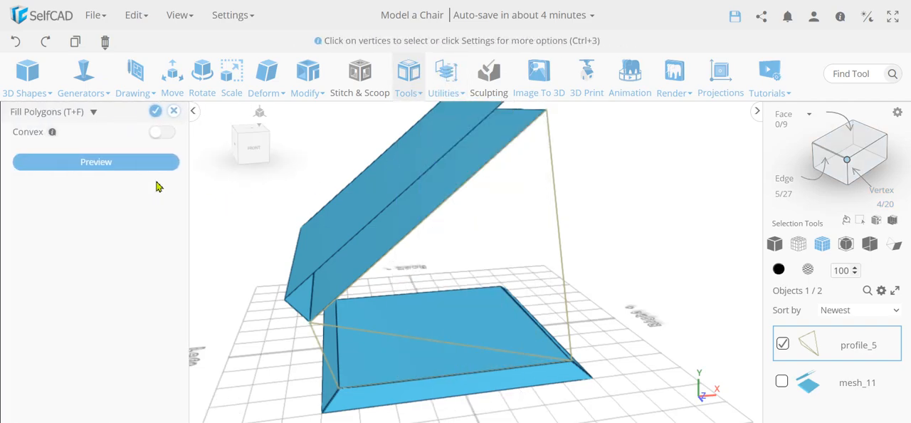
click(151, 163)
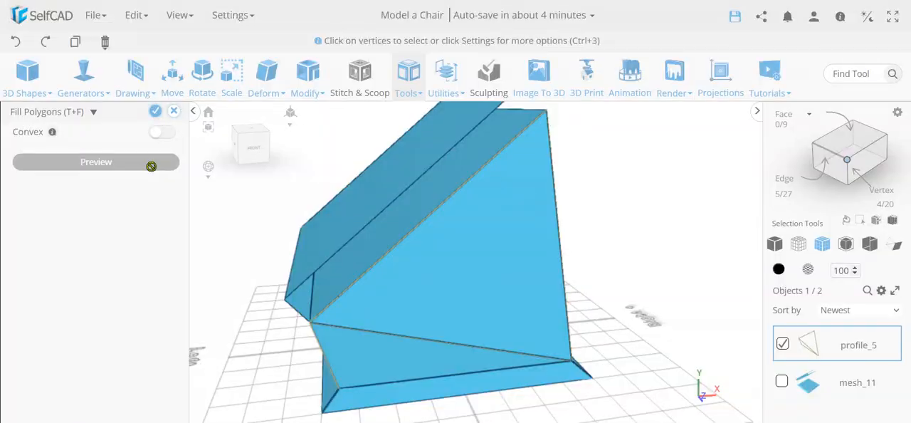
click(174, 114)
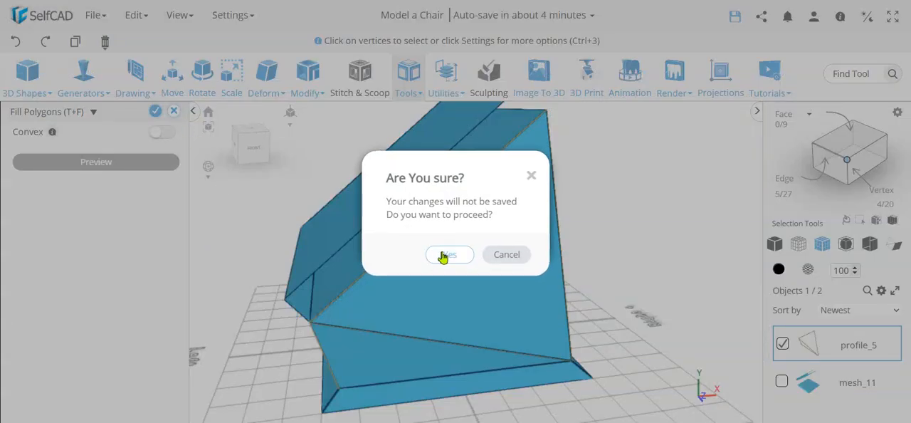
click(443, 257)
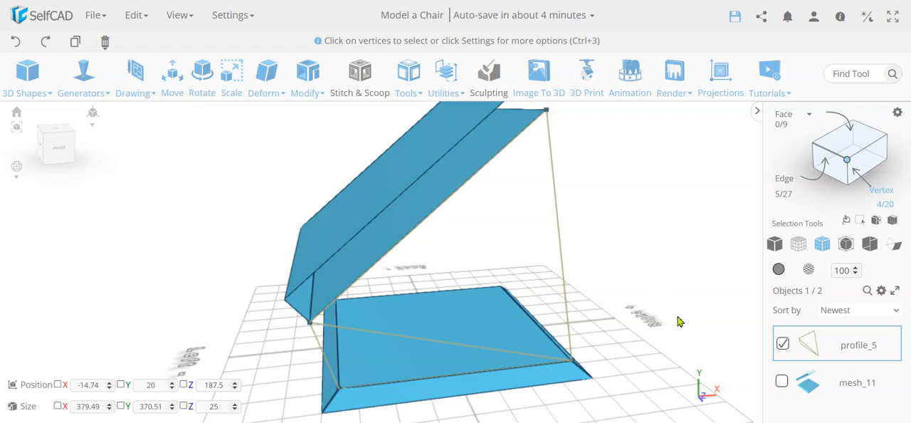
Delete the sketched profile between the seat and backrest
key(Delete)
key(Return)
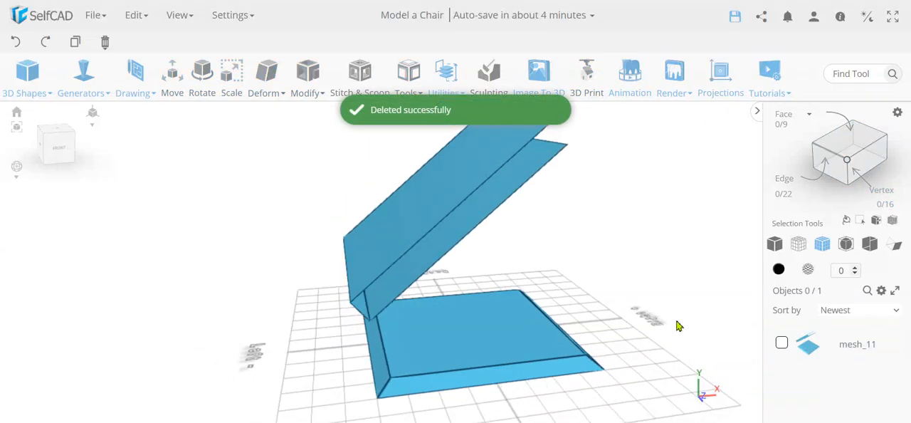
Select the chair mesh and set Edit Details to add geometry of type Face
right_drag(676, 321, 658, 317)
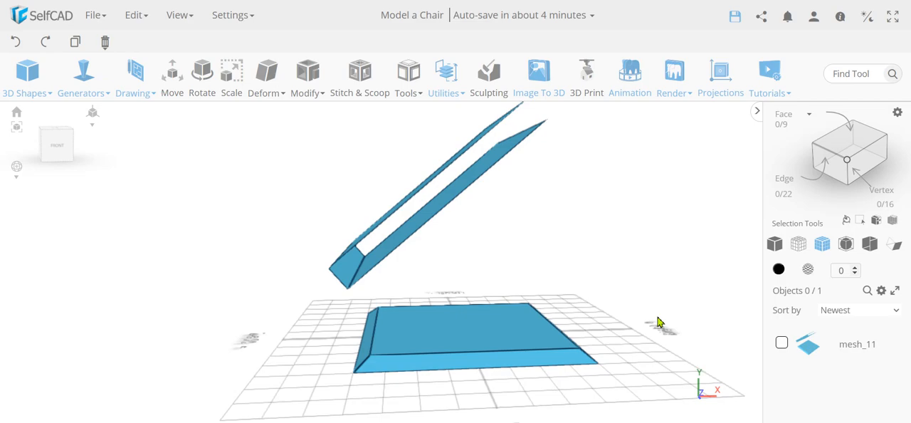
click(480, 343)
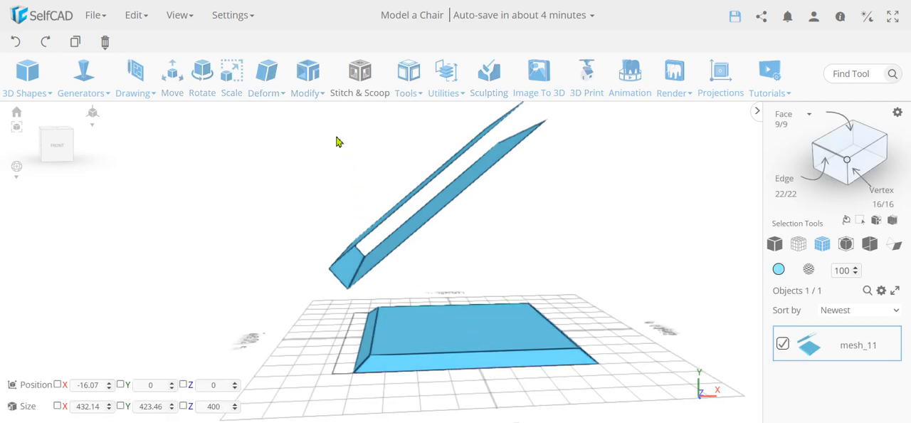
click(306, 87)
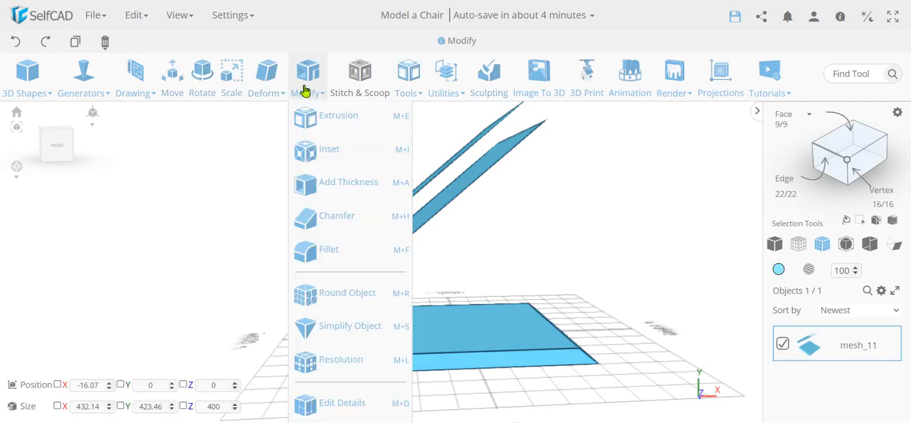
click(365, 404)
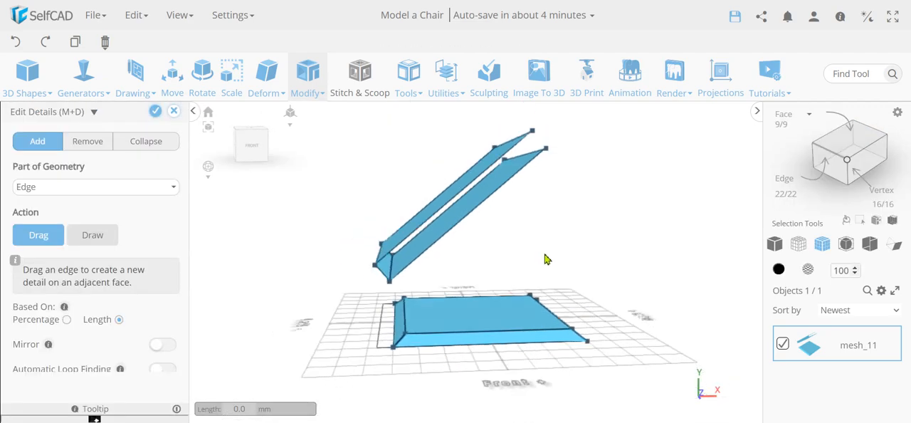
click(108, 243)
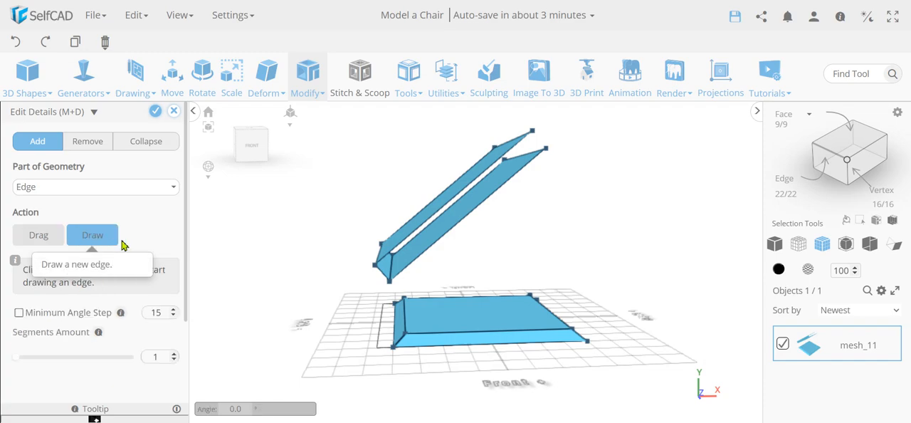
click(116, 188)
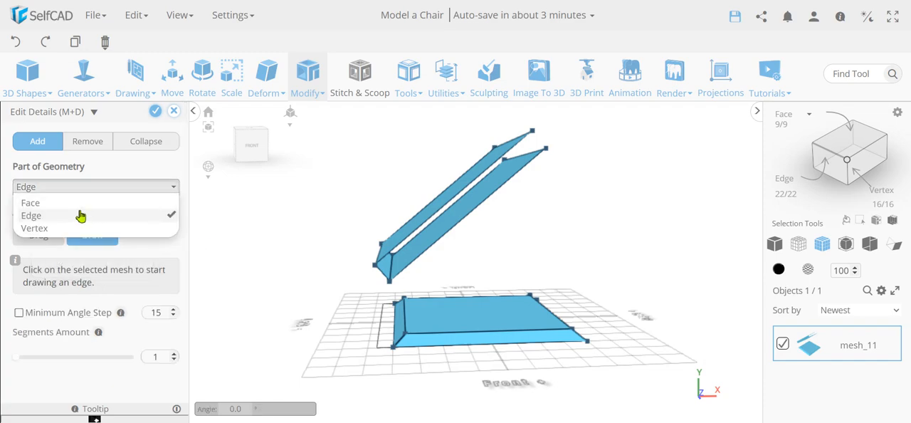
click(80, 203)
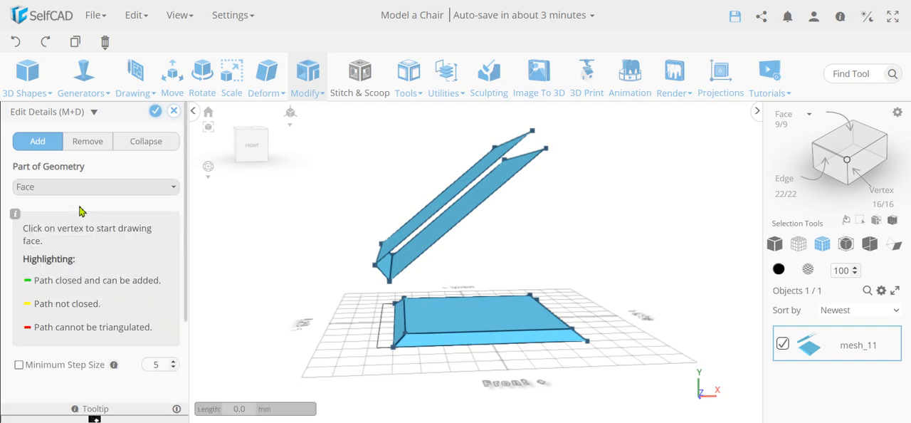
Draw a front face from the backrest's lower front corner through the seat's two front top corners to the backrest's upper front corner
click(390, 282)
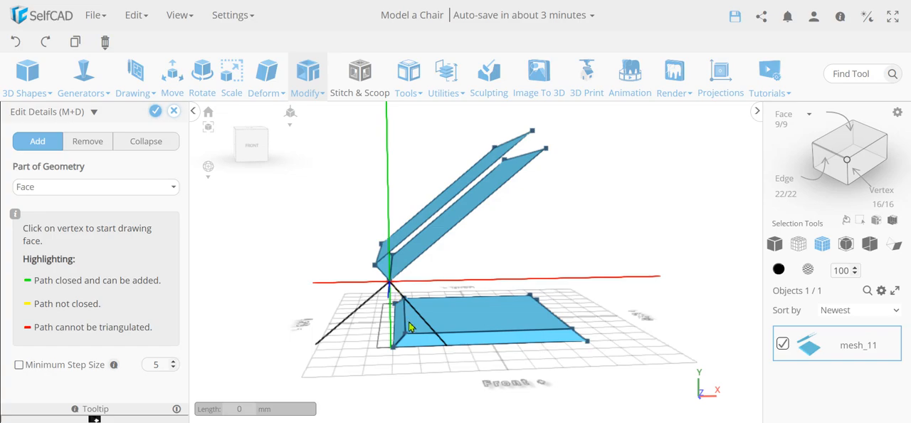
scroll(405, 339, up, 1)
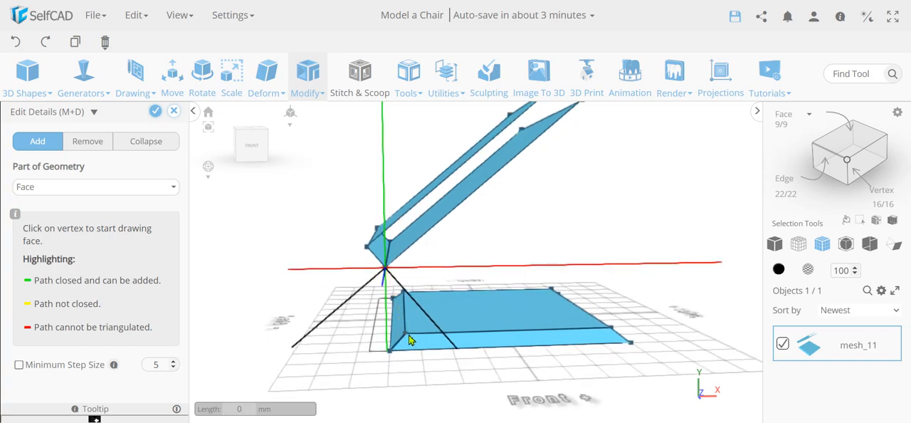
click(405, 340)
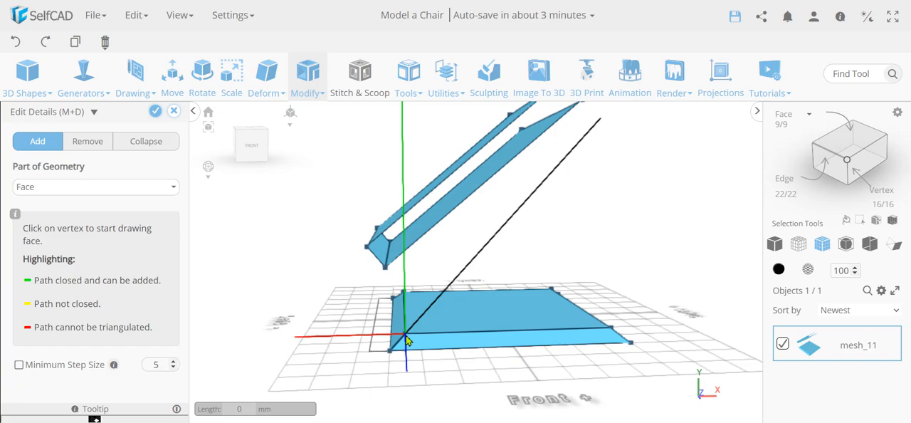
click(613, 331)
scroll(615, 329, down, 3)
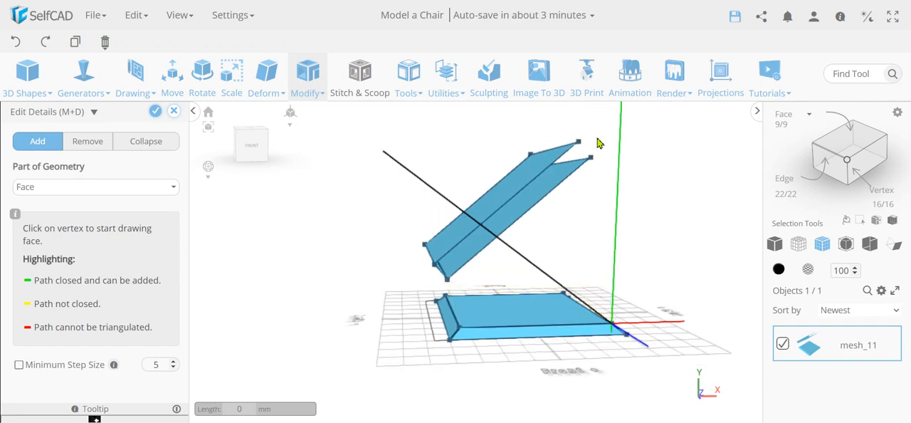
click(590, 159)
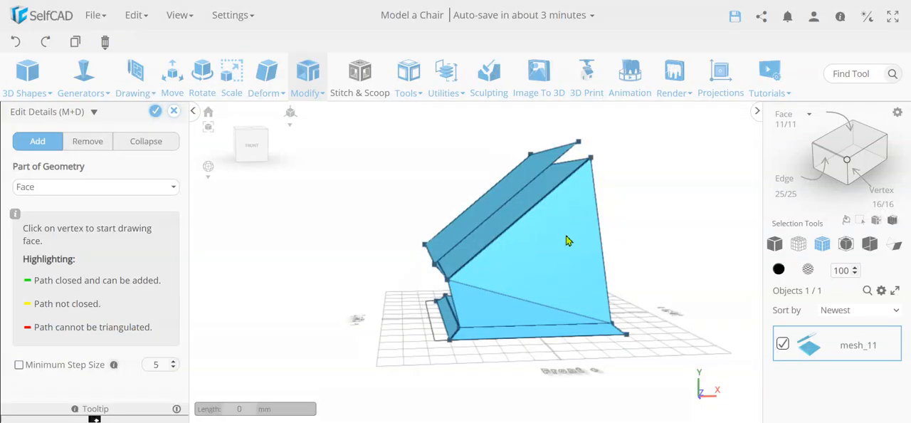
right_drag(379, 331, 432, 276)
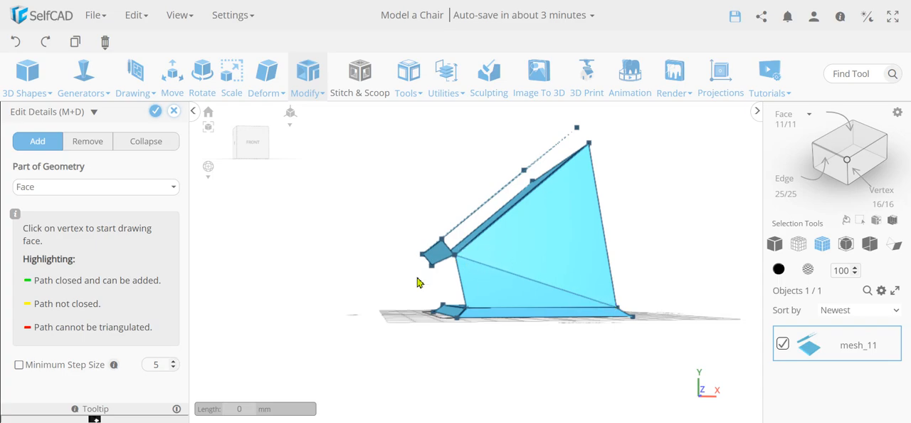
Discard the front face drawn between the seat and the backrest and leave Edit Details
right_drag(419, 282, 321, 319)
scroll(82, 285, down, 2)
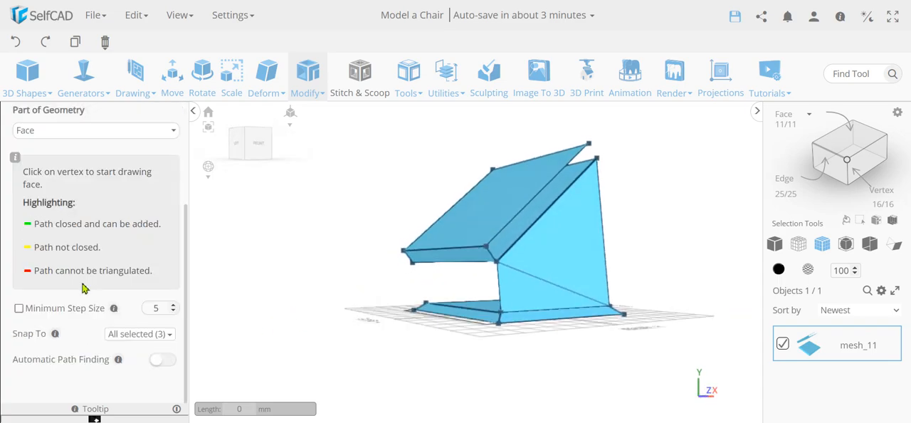
scroll(96, 285, up, 2)
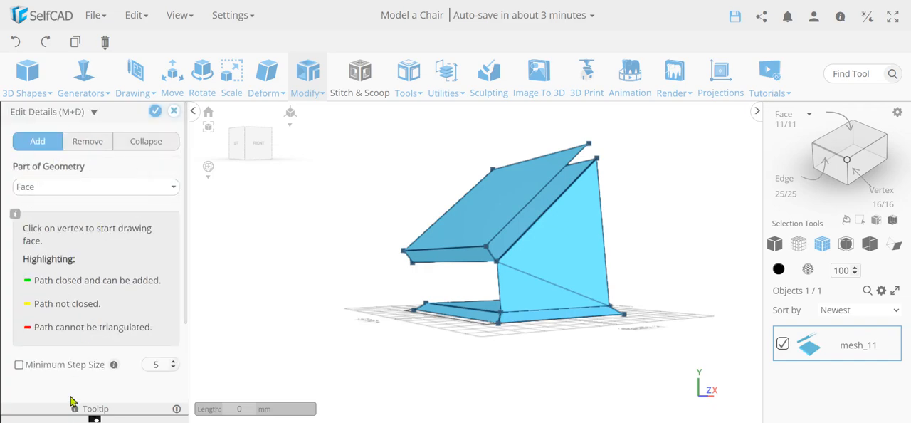
scroll(114, 313, down, 2)
right_drag(472, 372, 390, 316)
scroll(171, 140, up, 2)
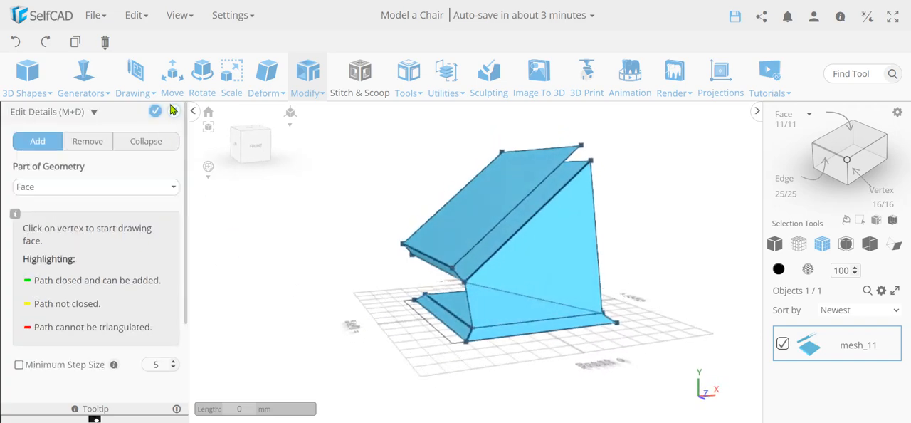
click(173, 110)
click(437, 256)
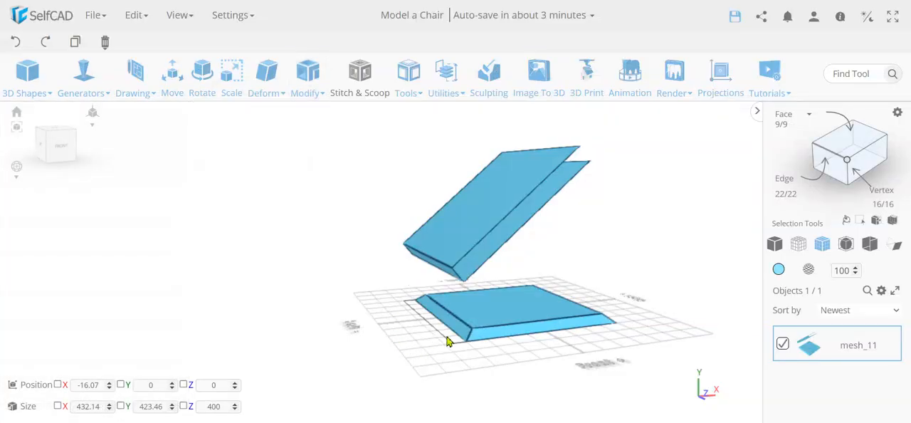
right_drag(597, 292, 390, 291)
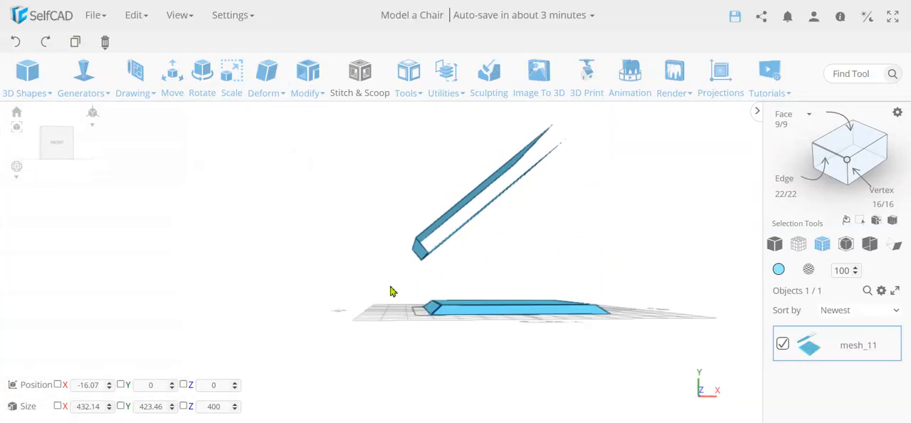
right_drag(456, 240, 504, 212)
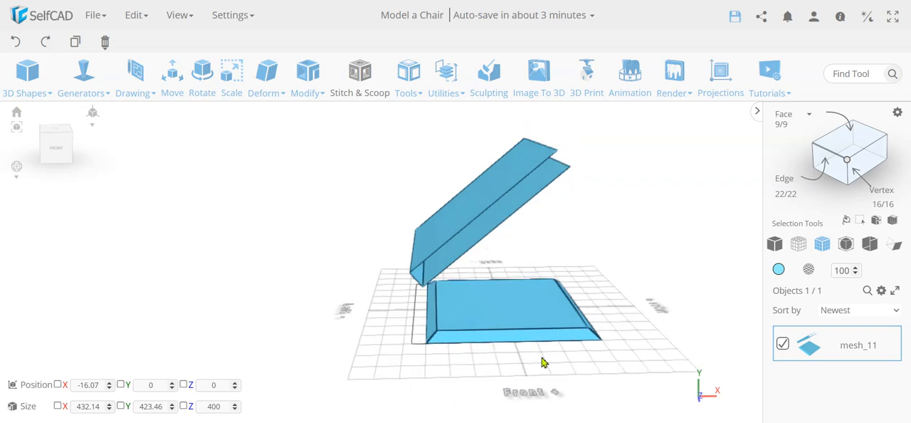
right_drag(614, 282, 610, 277)
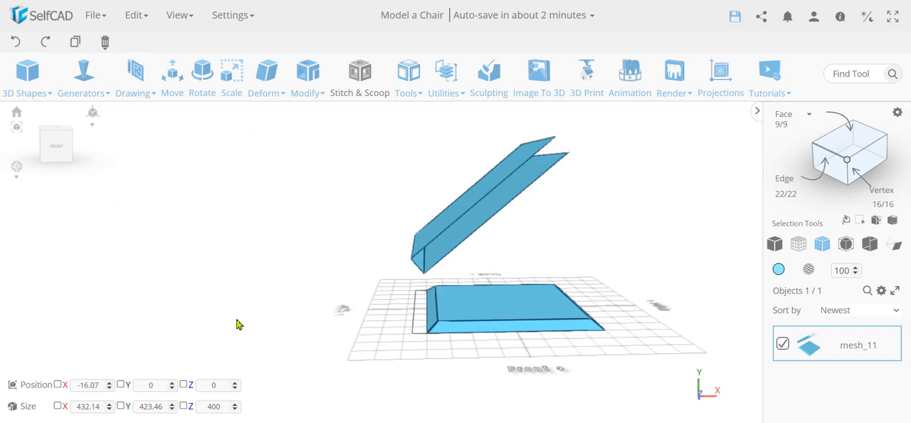
right_drag(238, 323, 253, 332)
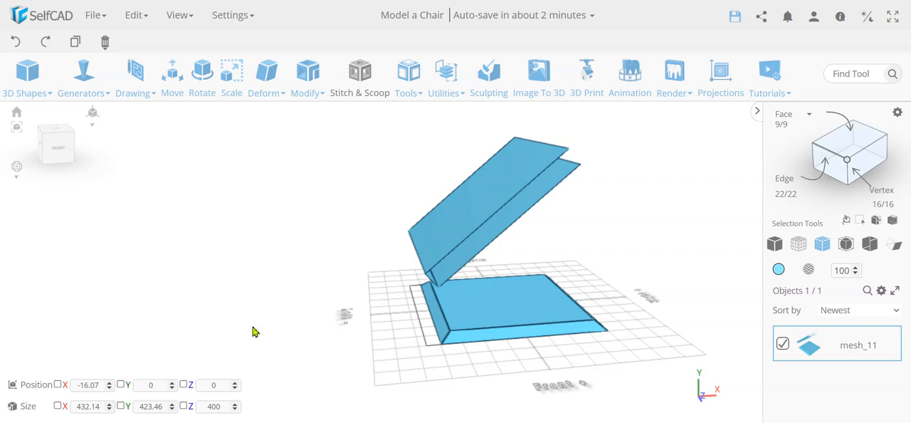